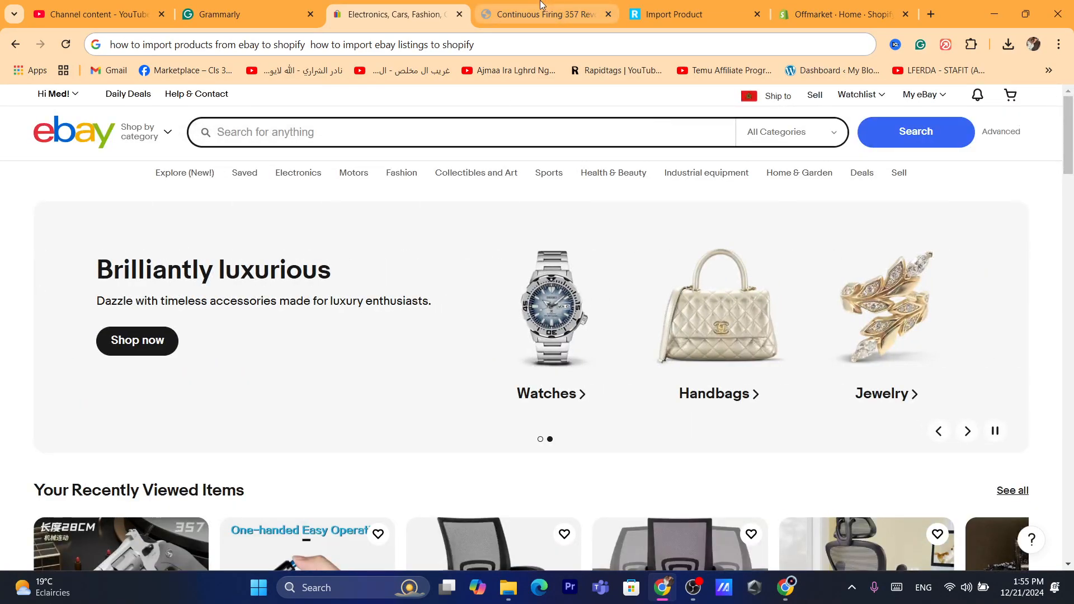
# - Switch to the Shopify admin and open the Shopify App Store from the store's apps and sales channels settings
pyautogui.click(843, 6)
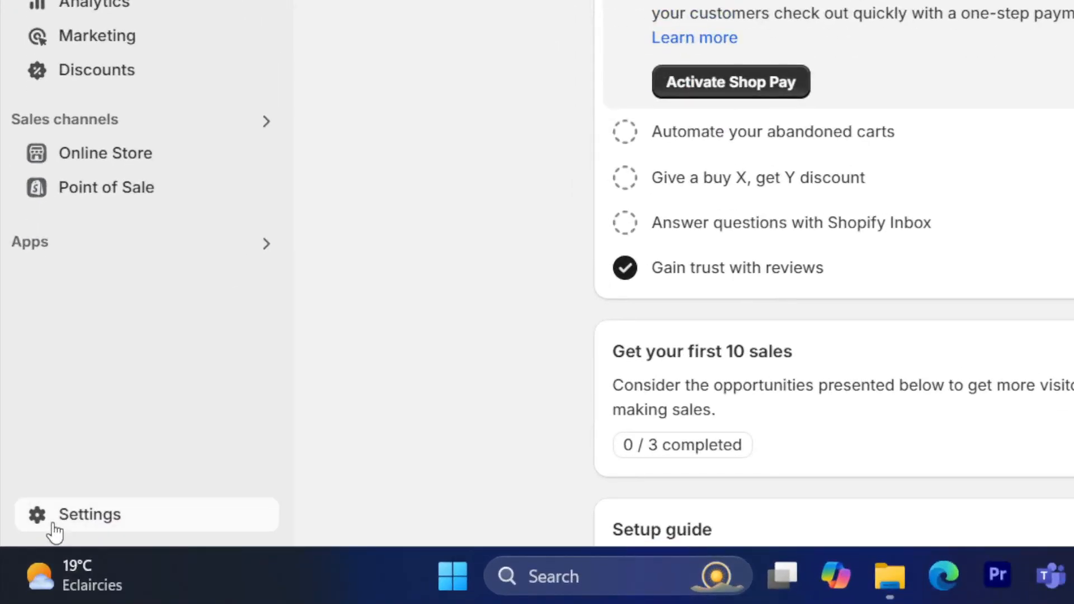
pyautogui.click(54, 529)
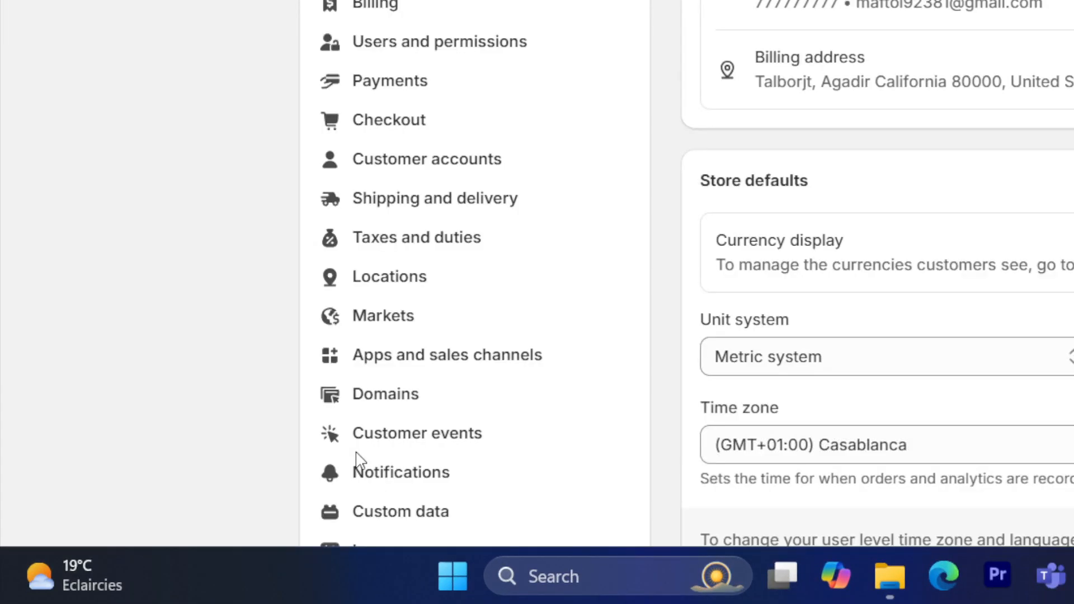
pyautogui.click(397, 371)
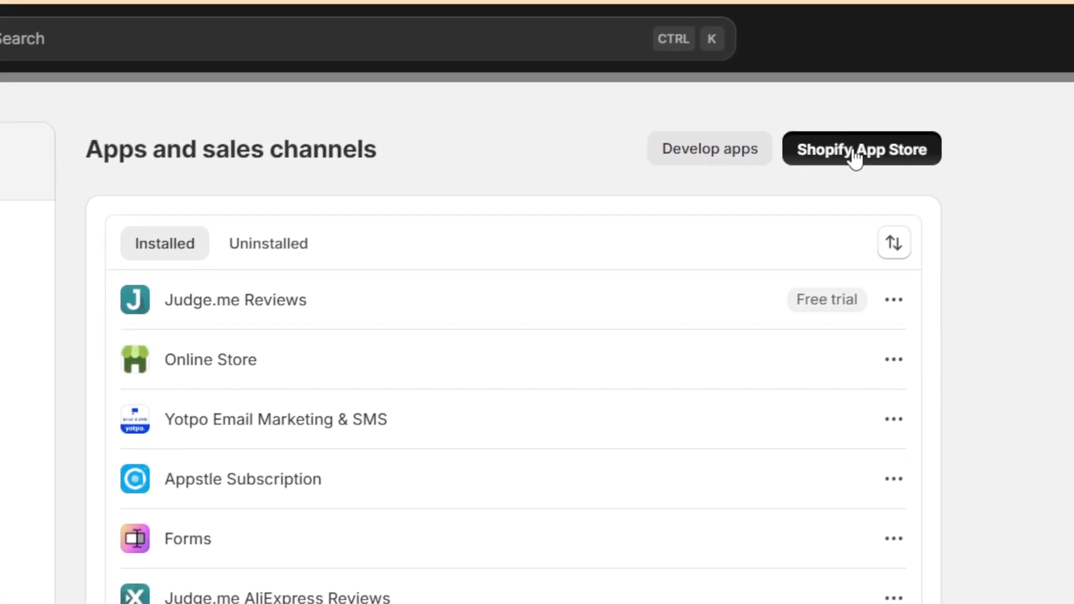
pyautogui.click(1027, 31)
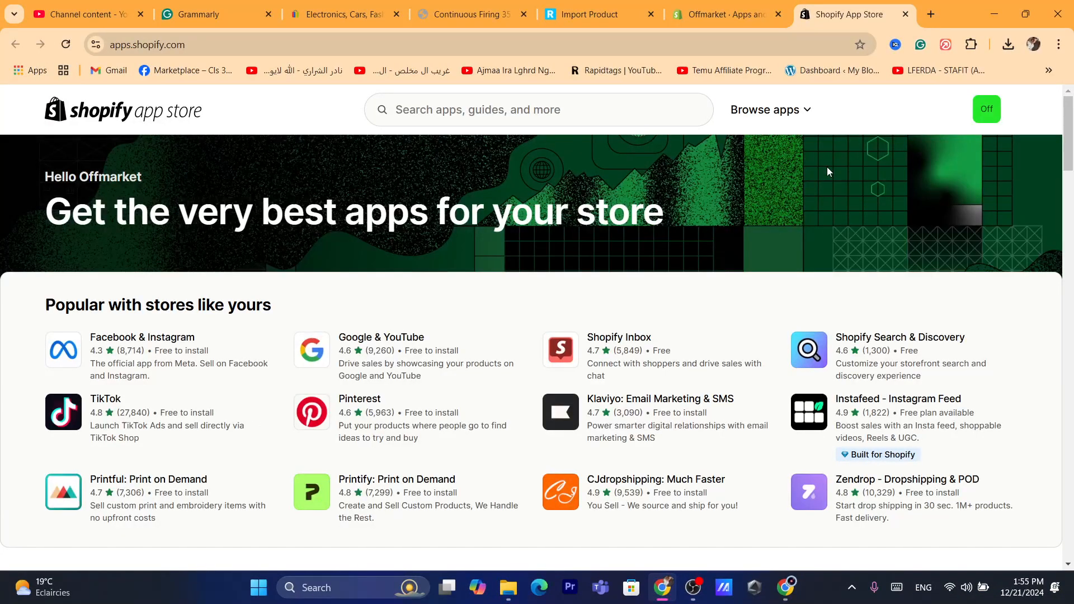
# - Search the Shopify App Store for "robo"
pyautogui.click(438, 104)
pyautogui.write('robo')
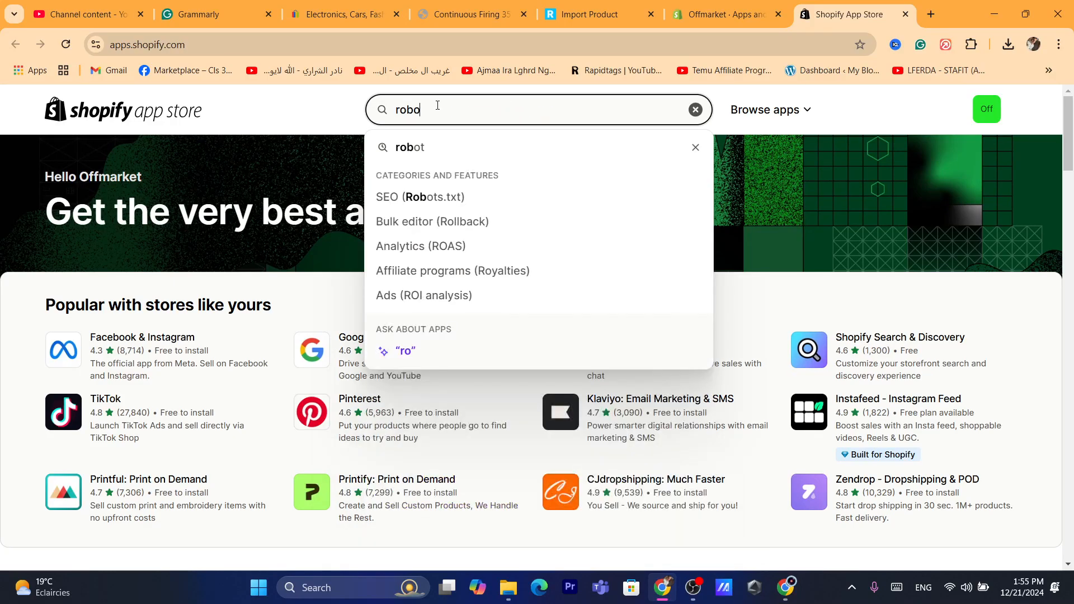
pyautogui.press('Return')
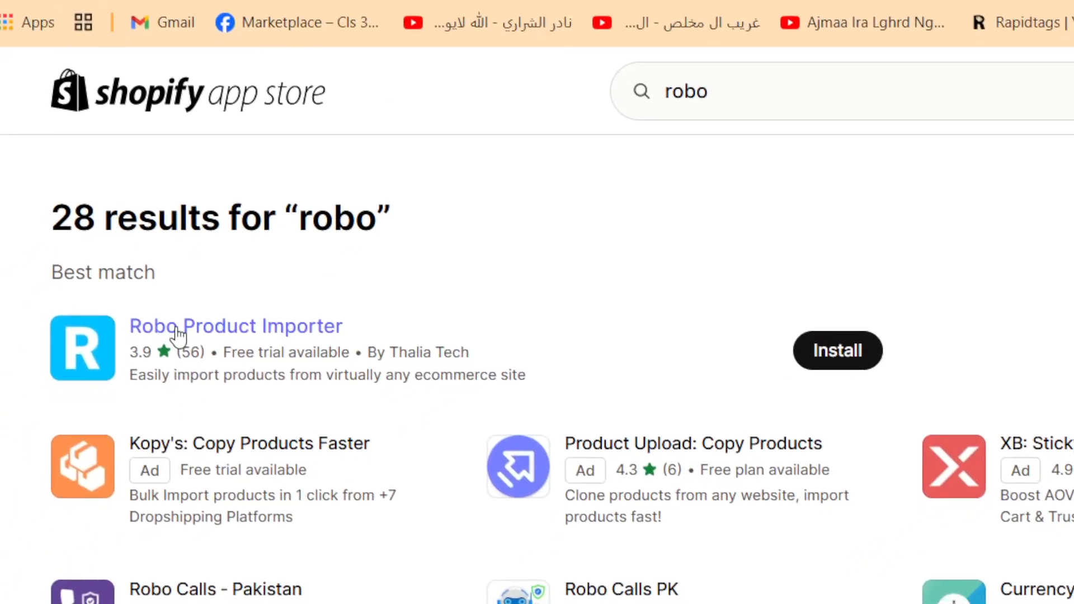
# - Install the Robo Product Importer app on the store and accept the data access it requests
pyautogui.click(235, 329)
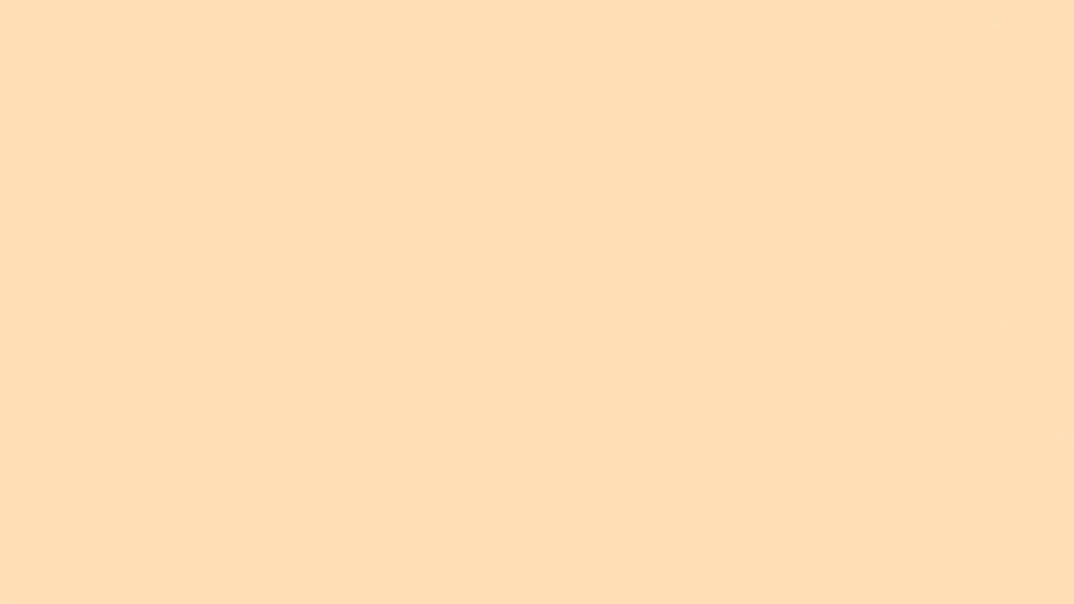
pyautogui.click(1031, 12)
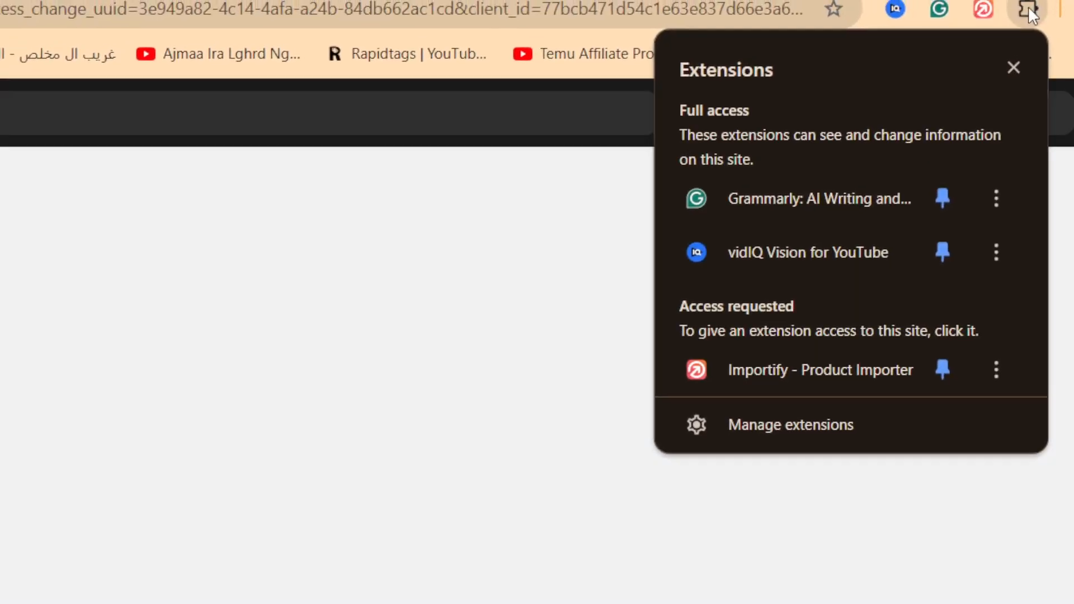
pyautogui.click(480, 44)
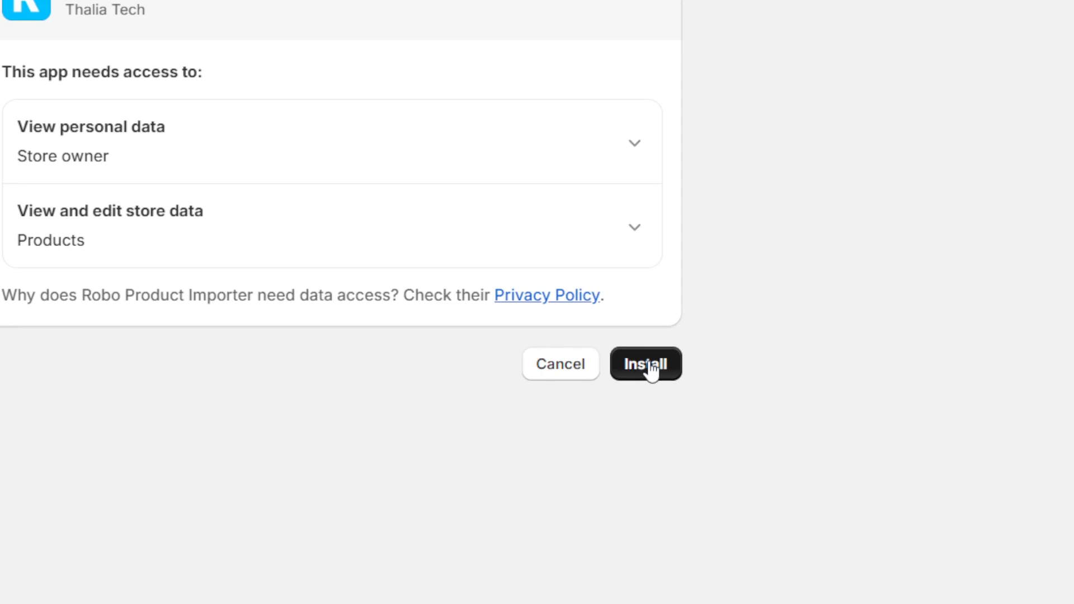
pyautogui.click(690, 418)
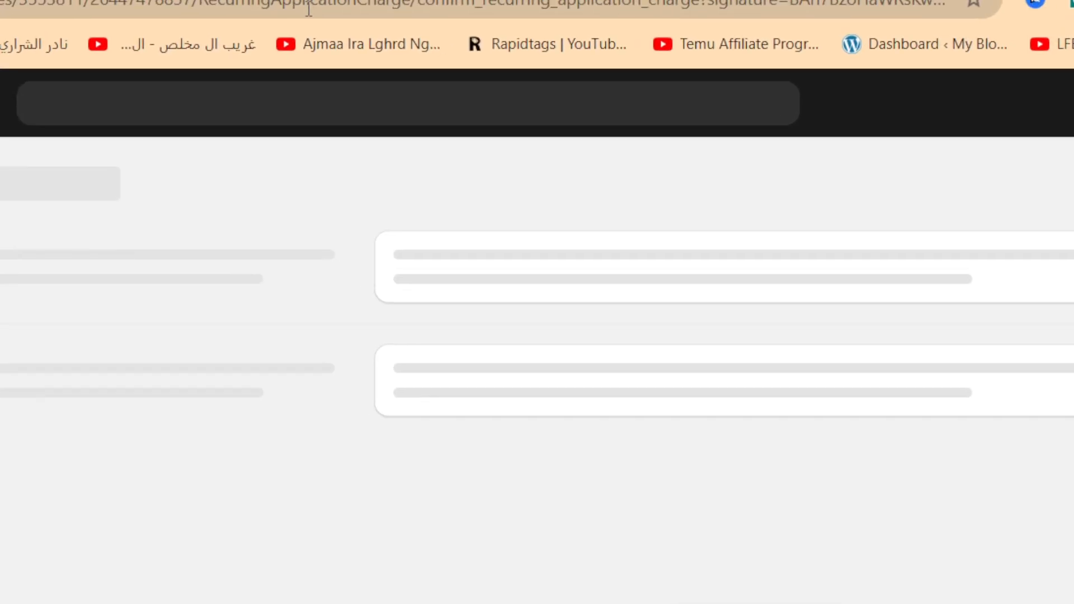
# - Examine the free trial terms and the price on the Robo Product Importer subscription approval page
pyautogui.click(307, 7)
pyautogui.write('d')
pyautogui.click(192, 594)
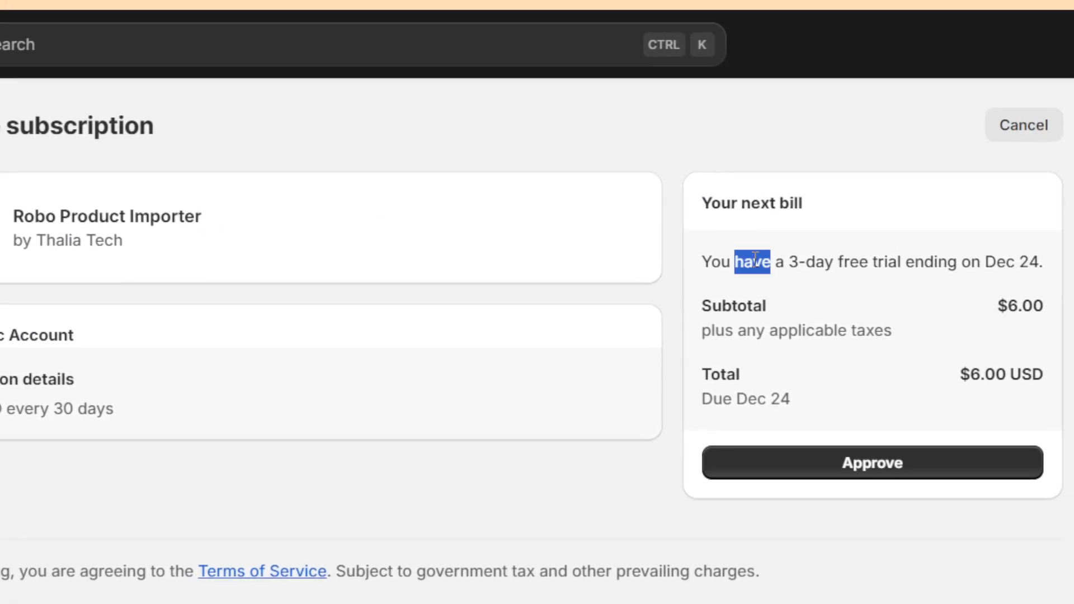
pyautogui.tripleClick(919, 231)
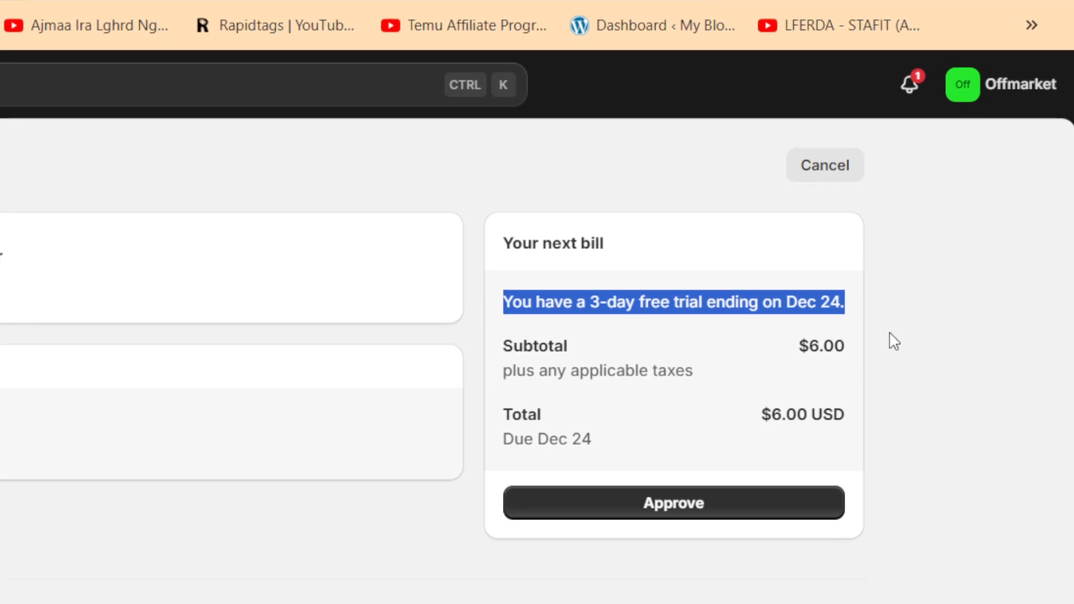
pyautogui.doubleClick(801, 346)
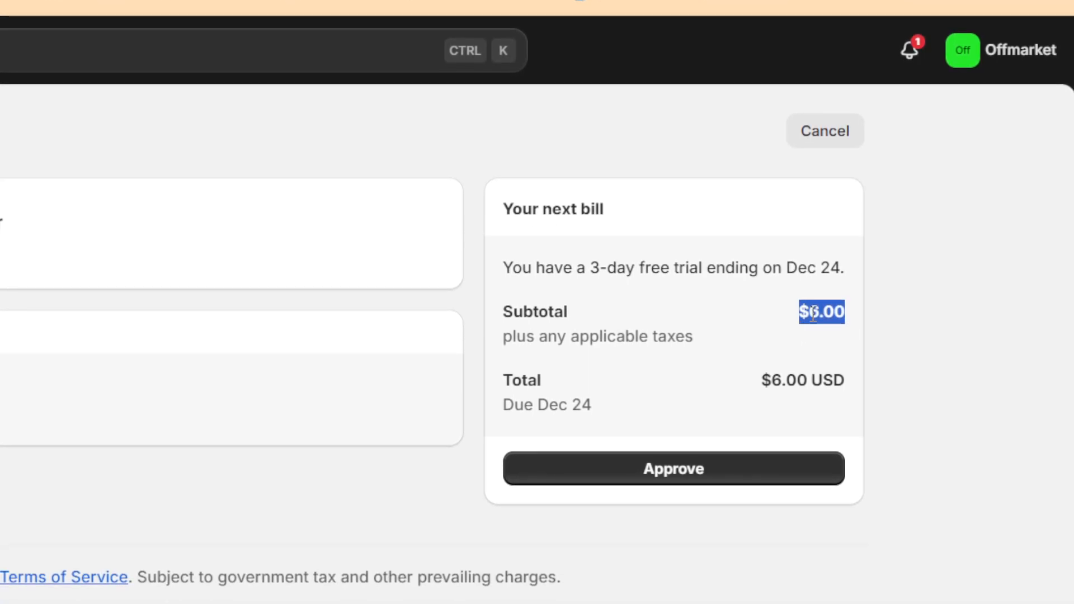
pyautogui.tripleClick(667, 273)
# - Check where Robo Product Importer can be uninstalled in the store's installed apps list, and leave the settings without removing it
pyautogui.click(346, 246)
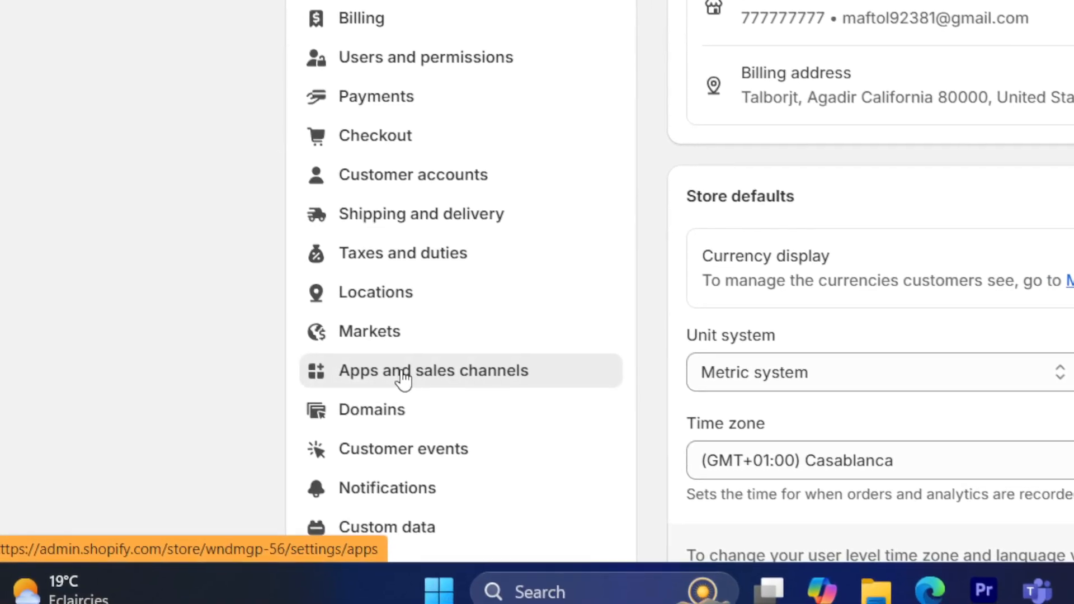
pyautogui.click(404, 375)
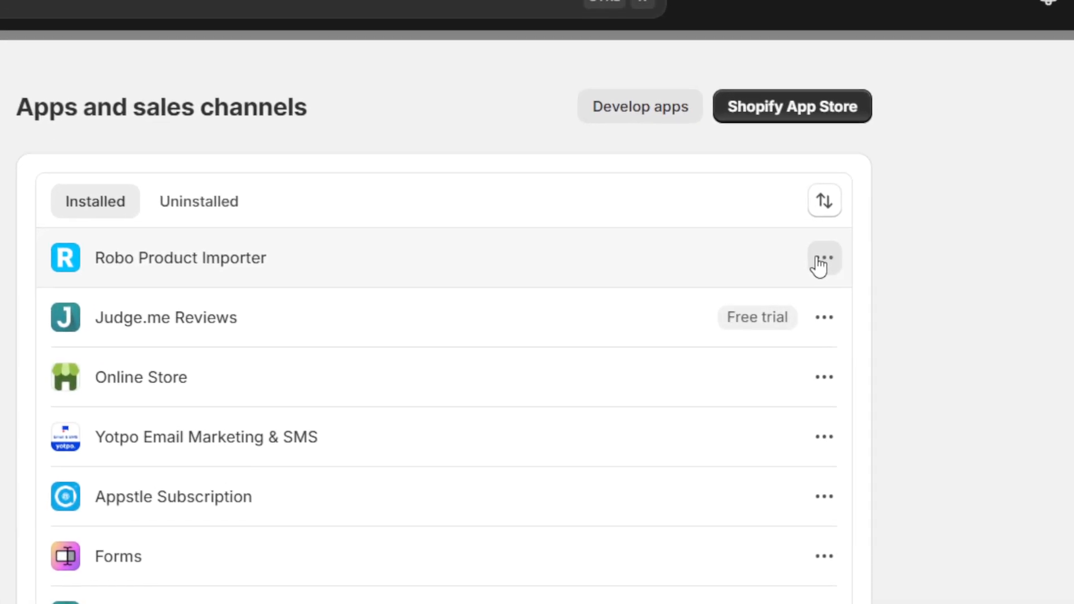
pyautogui.click(820, 262)
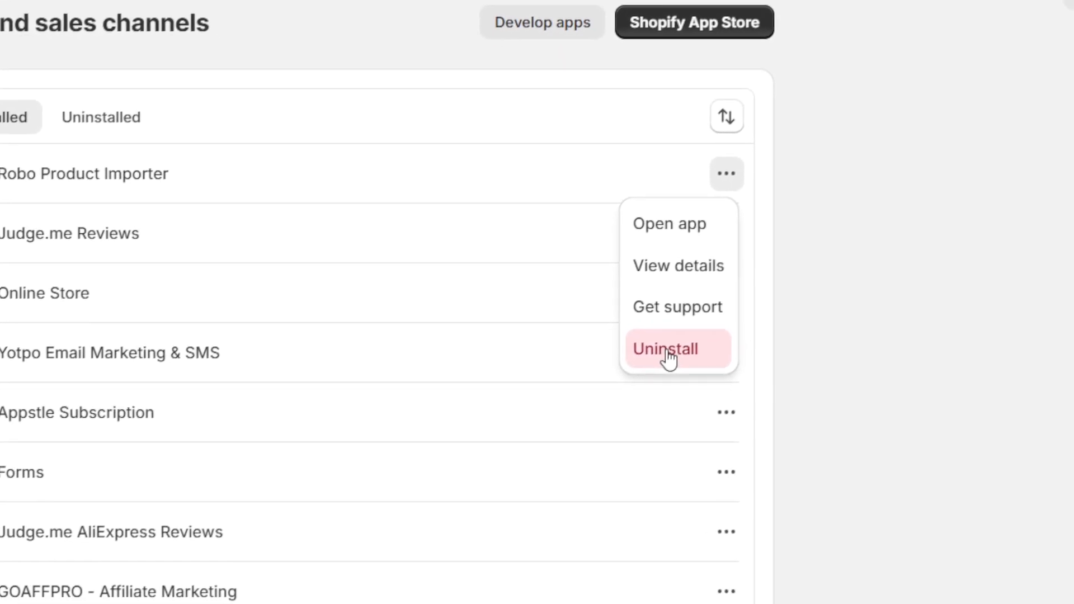
pyautogui.click(1064, 104)
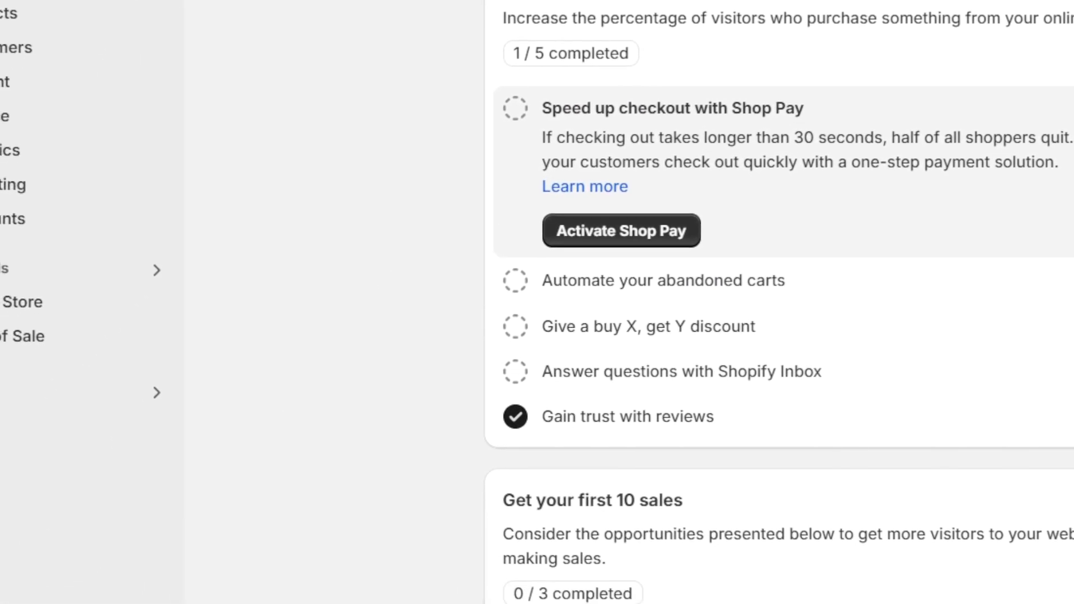
# - Open the Robo Product Importer app from its details page in the store's installed apps settings
pyautogui.click(75, 569)
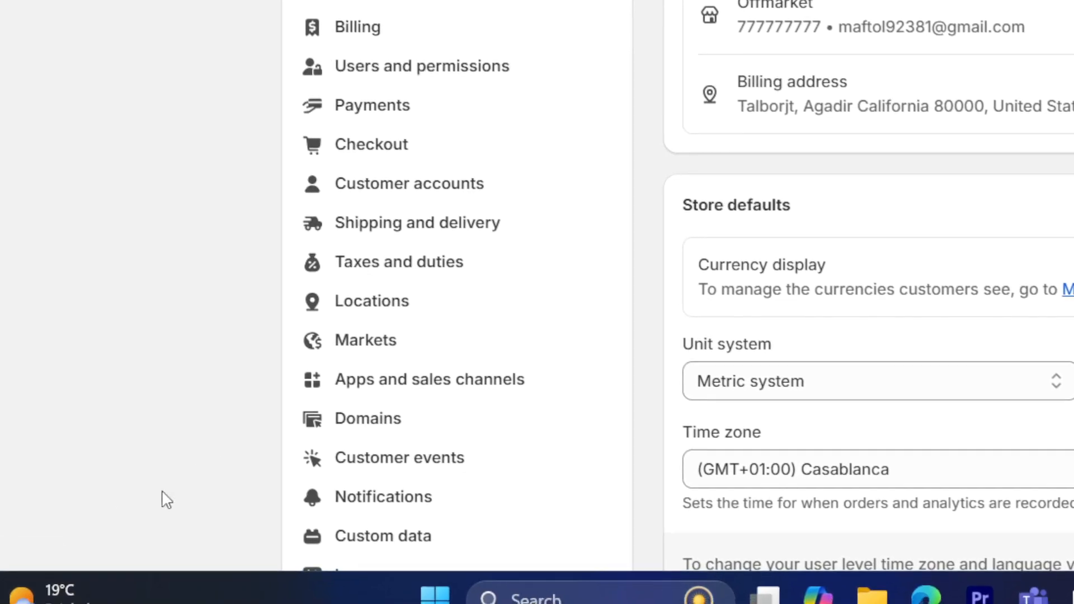
pyautogui.click(414, 370)
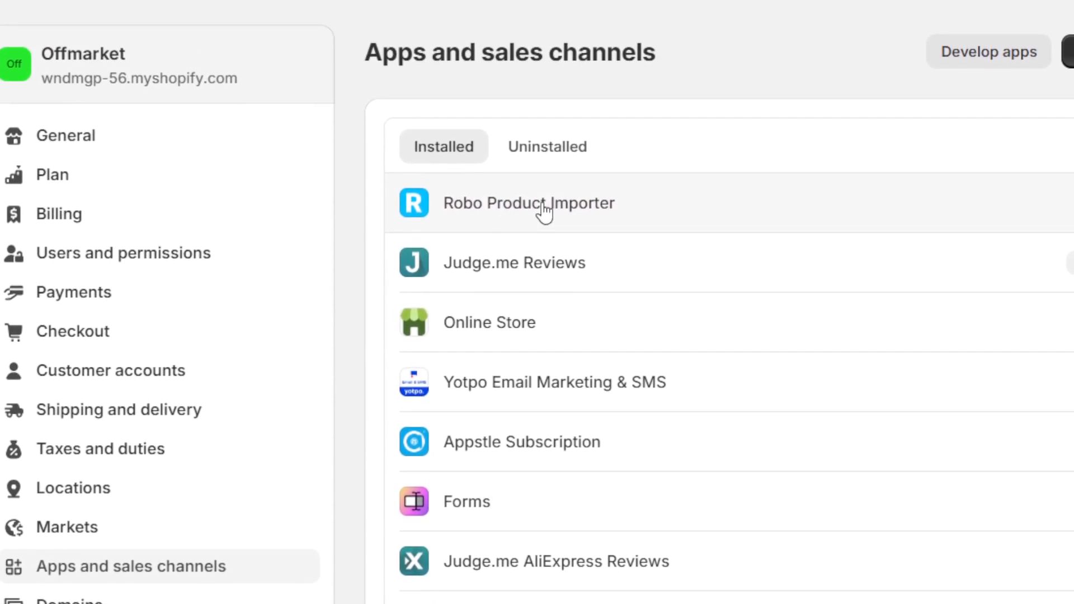
pyautogui.click(560, 132)
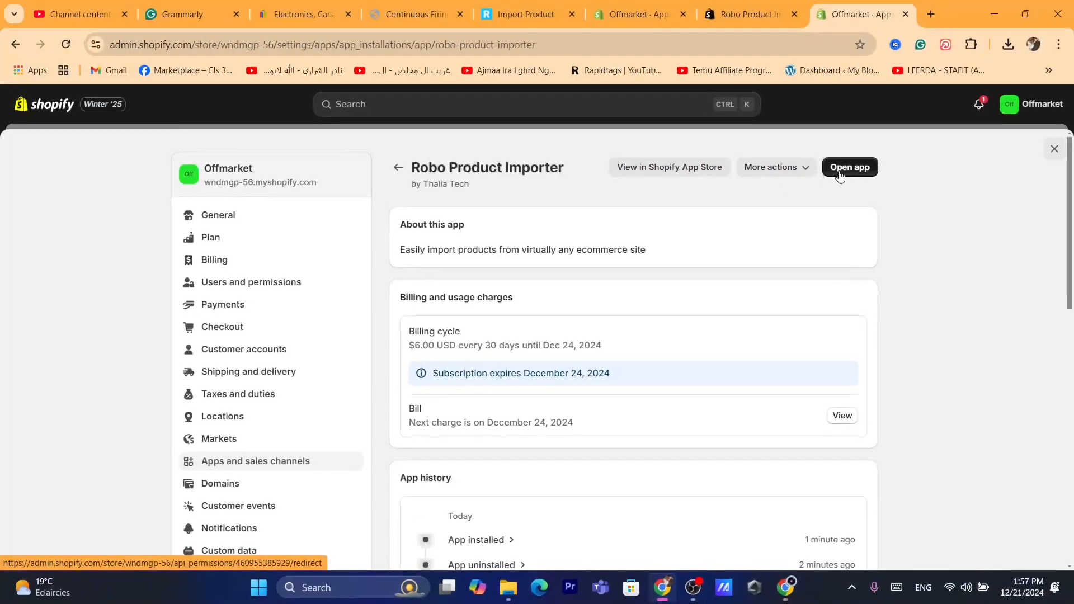
pyautogui.click(856, 168)
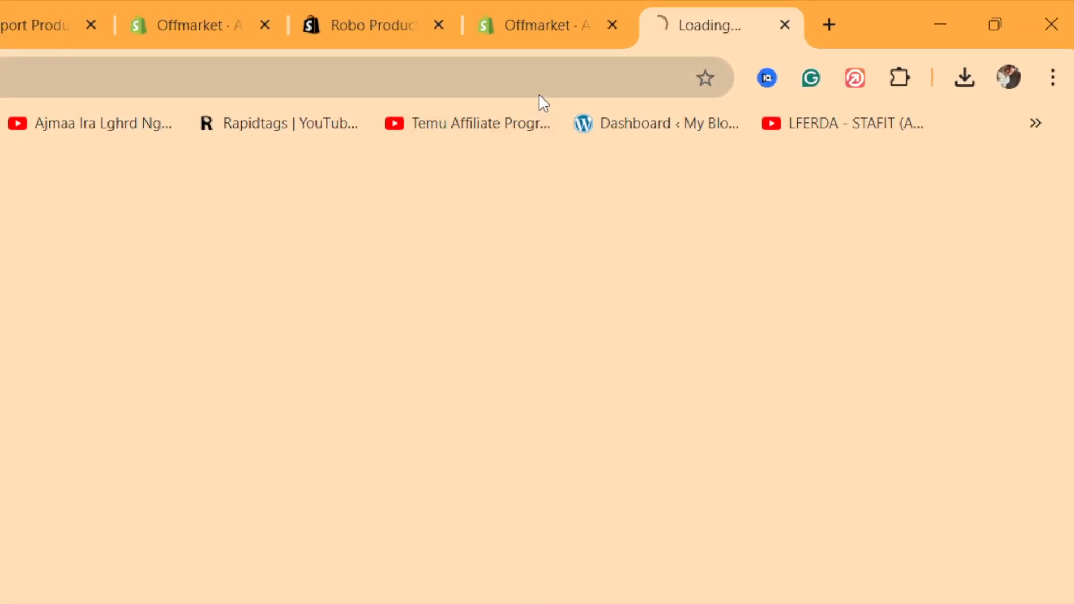
# - Approve the Basic Account subscription for Robo Product Importer
pyautogui.click(765, 56)
pyautogui.write('d')
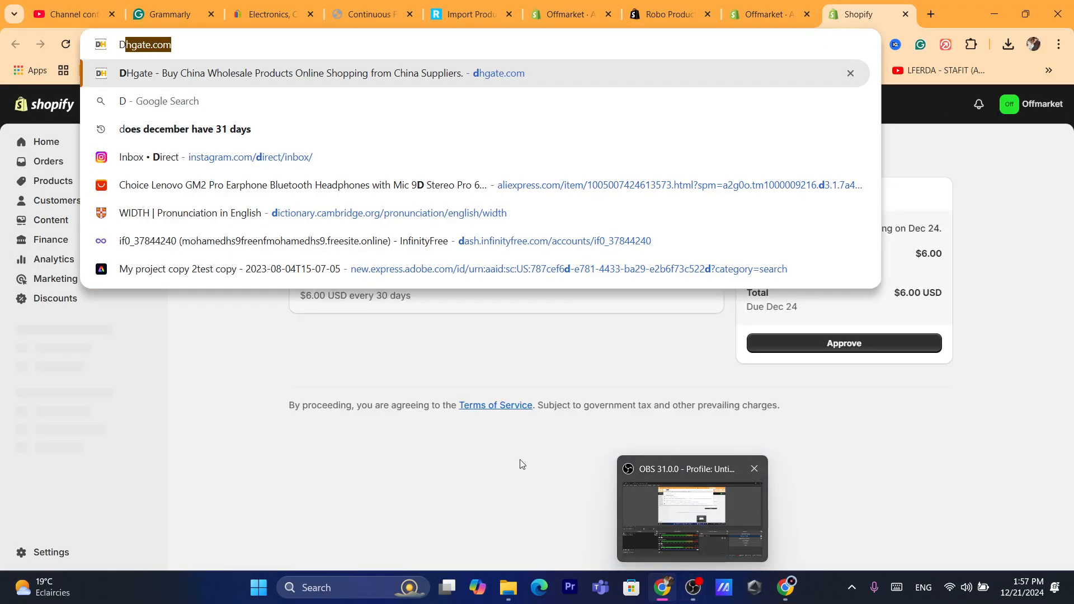
pyautogui.click(521, 464)
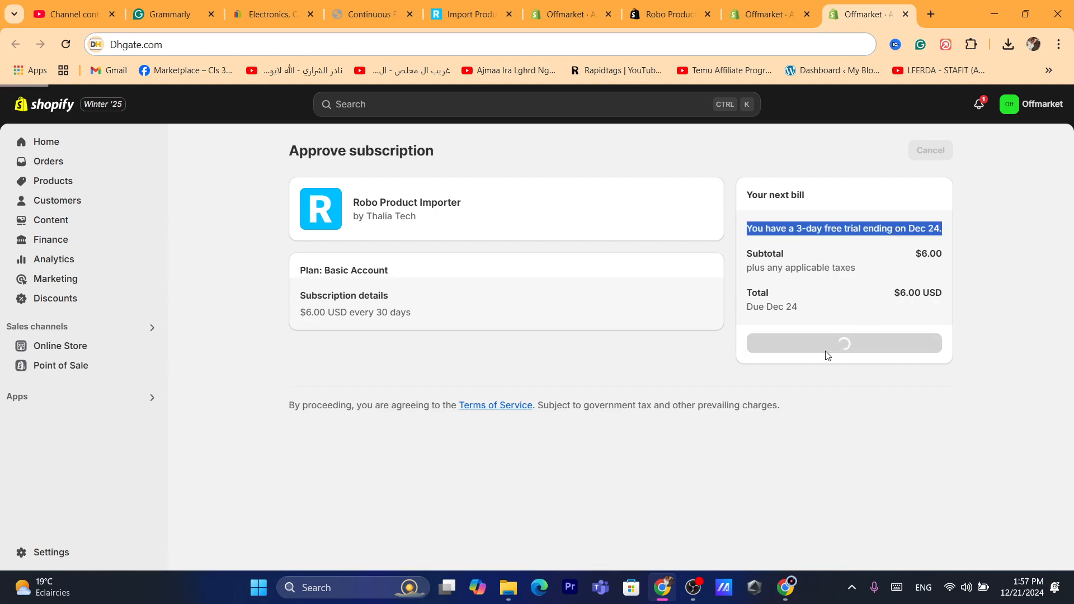
pyautogui.click(536, 37)
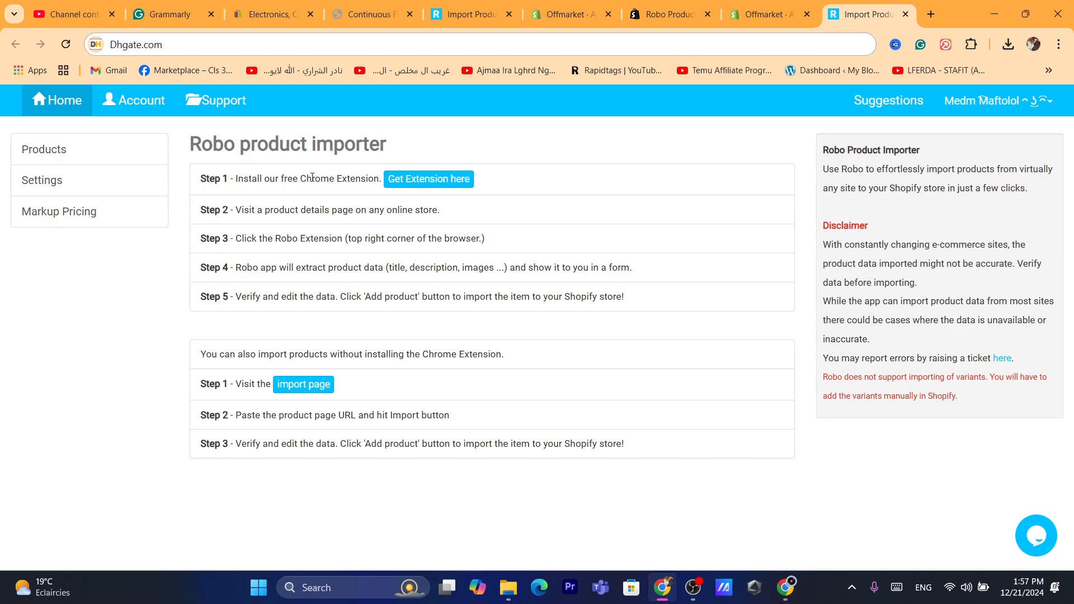
# - Get the Robo Product Importer extension from the app's first setup step and add it to Chrome
pyautogui.click(407, 180)
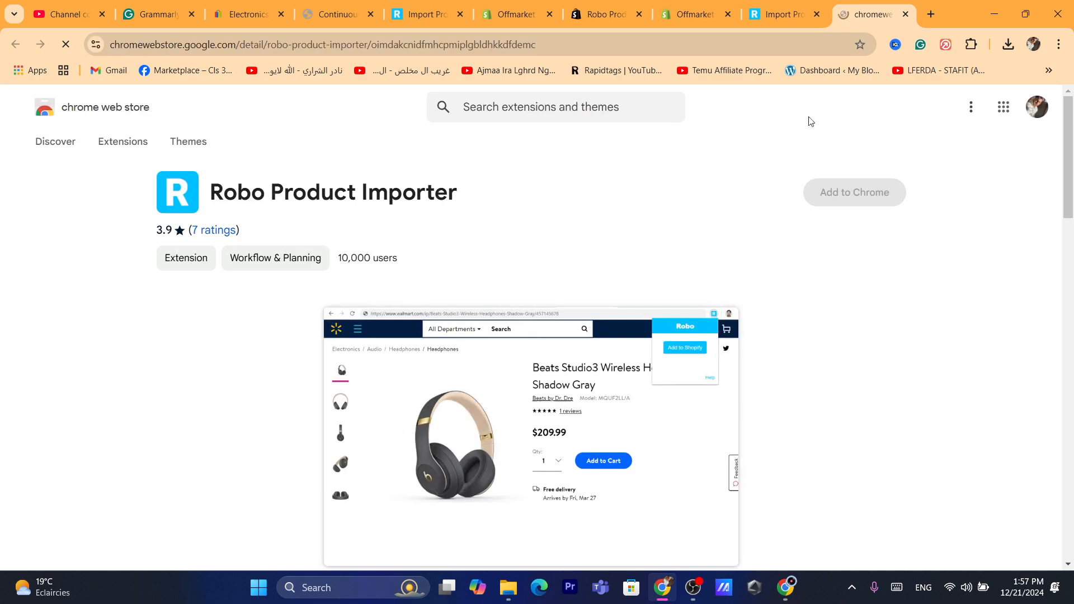
pyautogui.click(771, 53)
pyautogui.write('d')
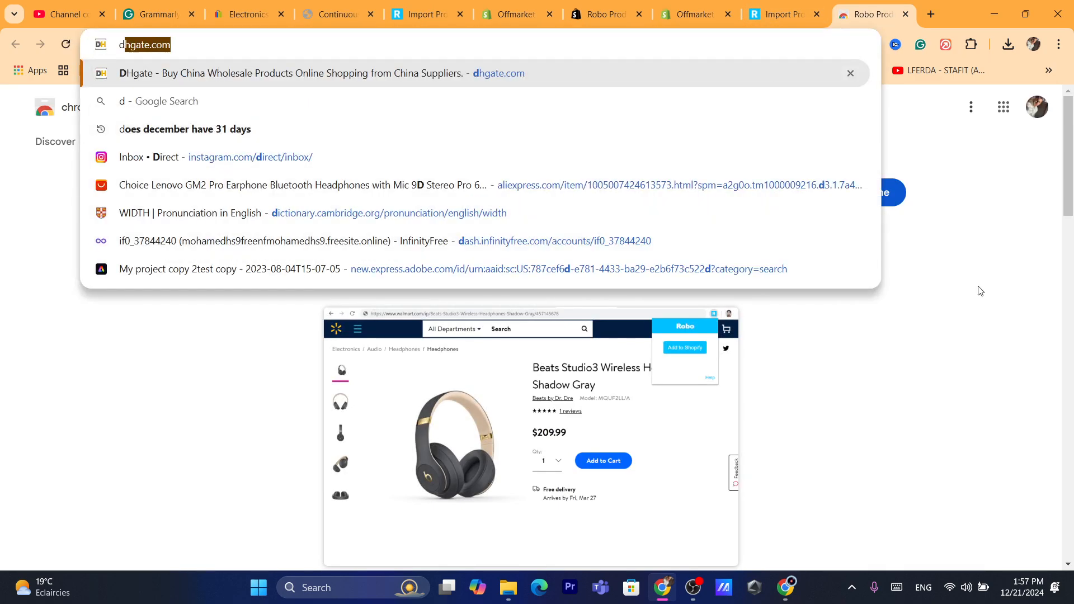
pyautogui.press('Return')
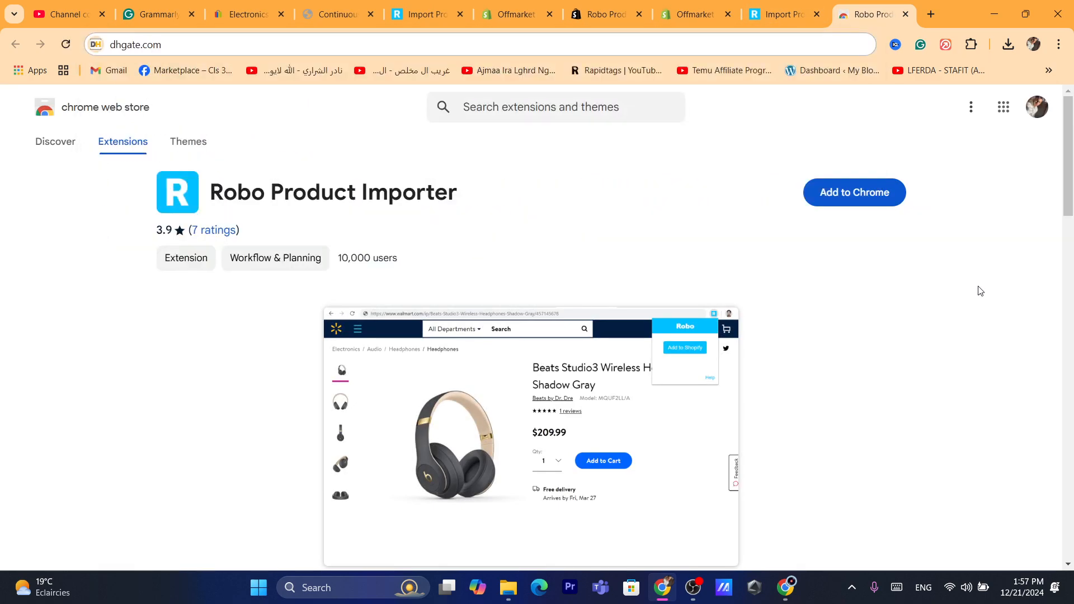
pyautogui.click(841, 197)
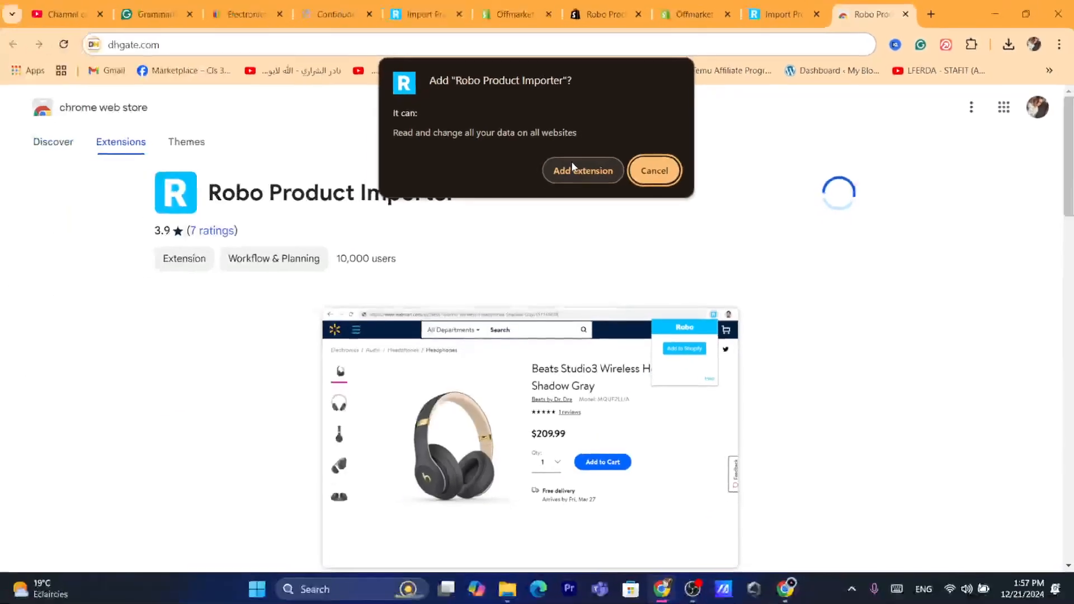
pyautogui.click(575, 174)
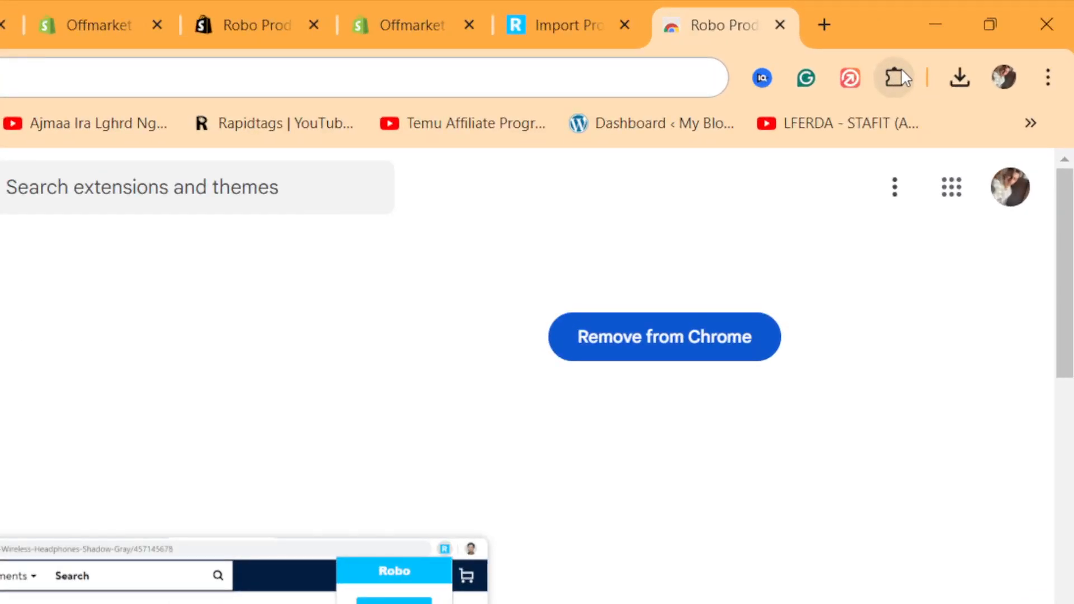
# - Pin the Robo Product Importer extension to the browser toolbar and close the extensions list
pyautogui.click(896, 83)
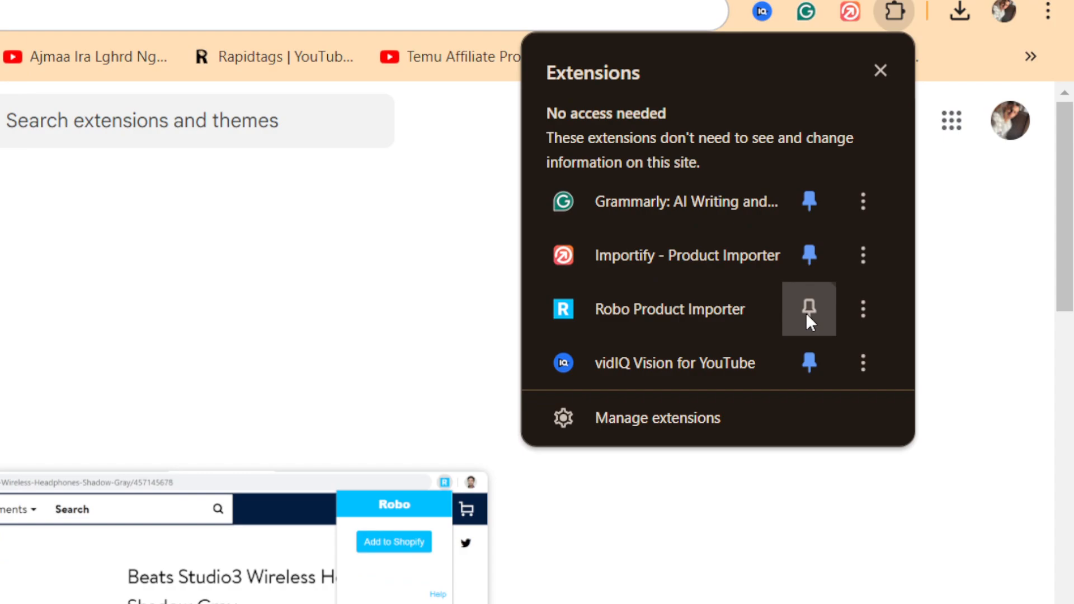
pyautogui.click(807, 312)
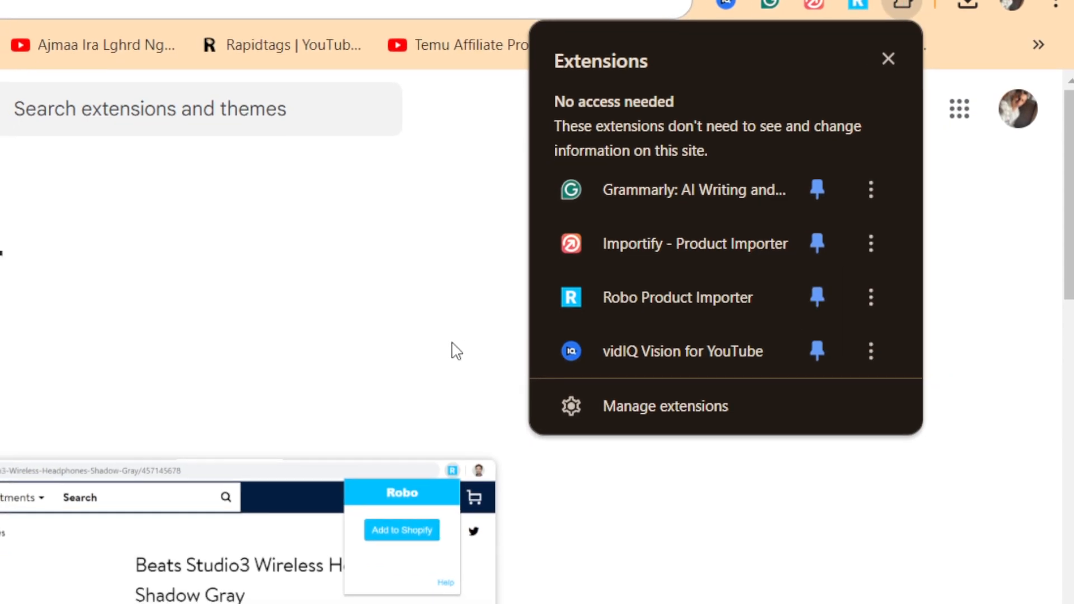
pyautogui.click(457, 351)
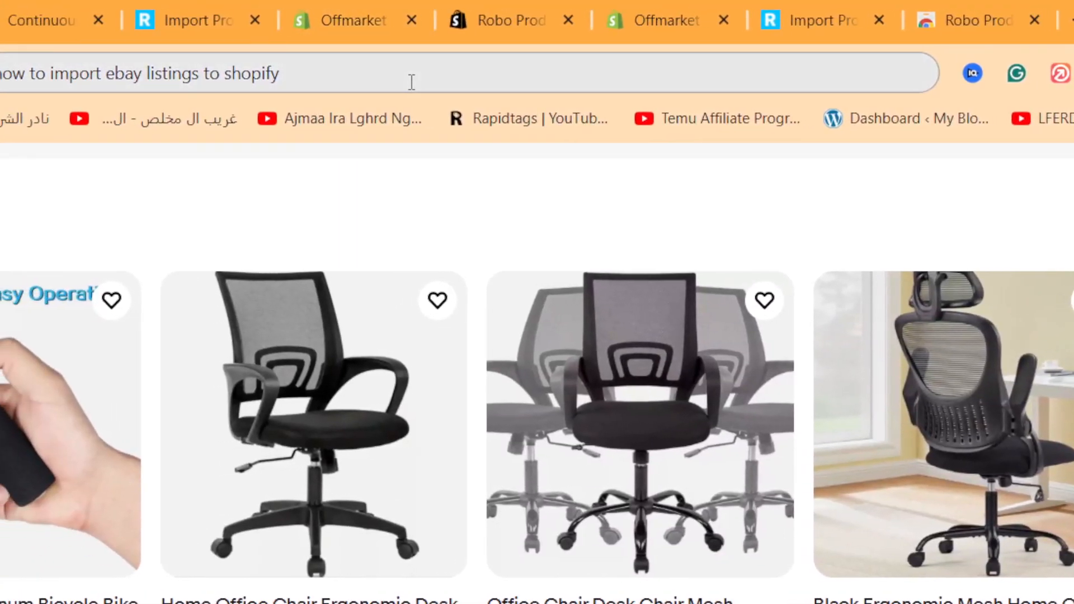
# - Switch to the eBay home page and look through the recently viewed items for a product to import
pyautogui.click(381, 74)
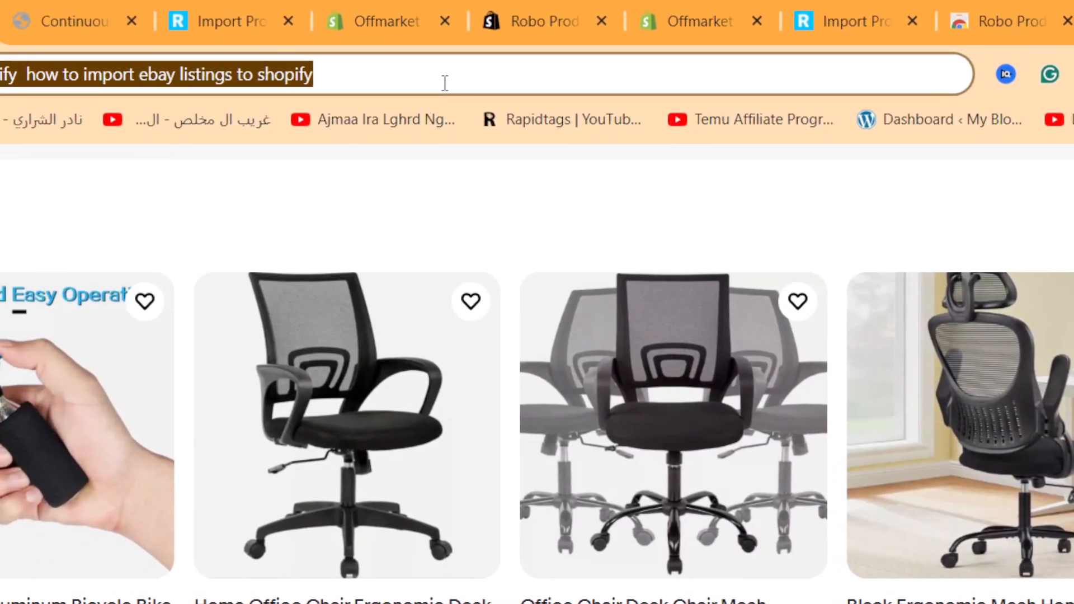
pyautogui.click(444, 83)
pyautogui.write('D')
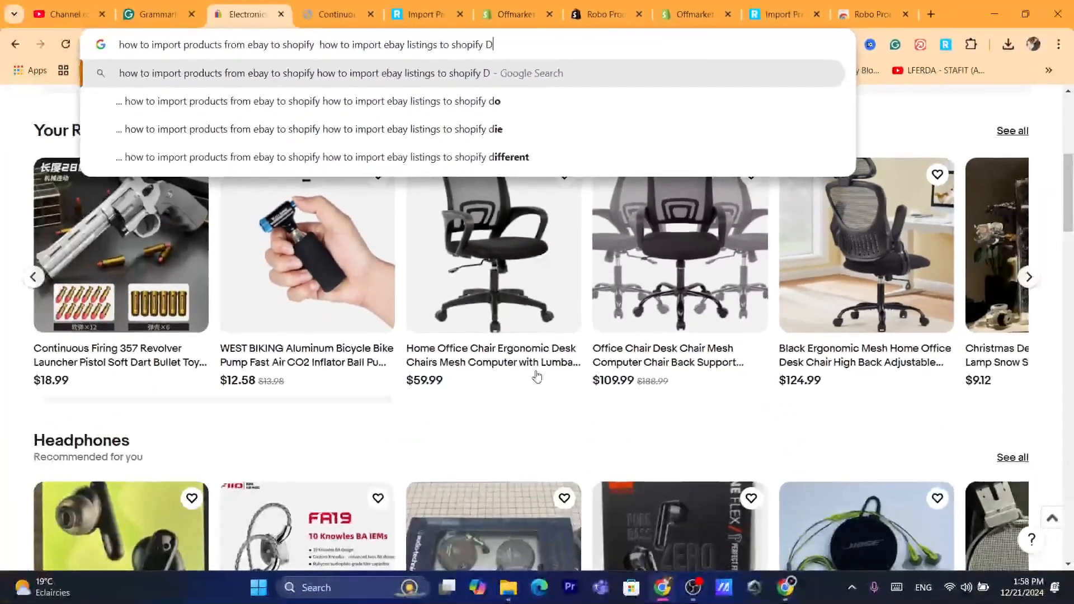
pyautogui.click(3, 348)
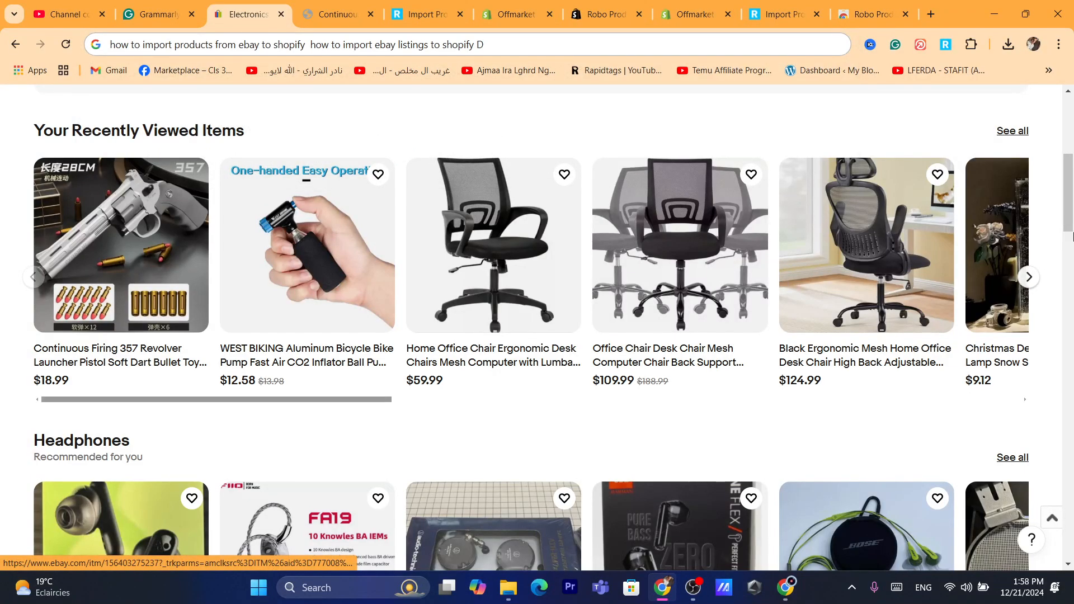
# - Open the $59.99 Home Office Chair Ergonomic Desk Chairs listing from the recently viewed items
pyautogui.scroll(-7, 1073, 237)
pyautogui.scroll(2, 1073, 212)
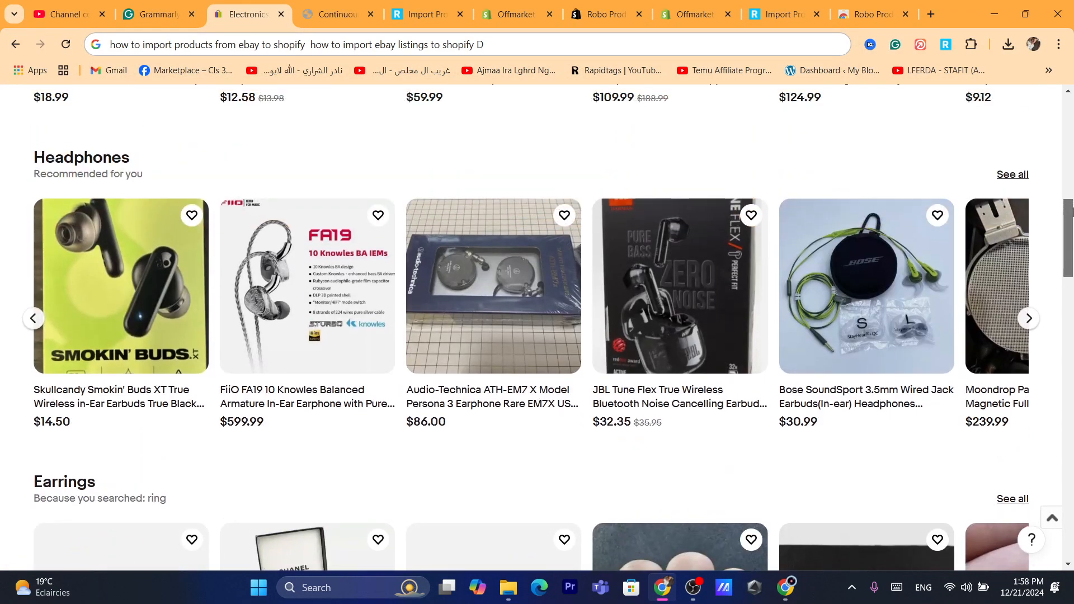
pyautogui.moveTo(1072, 211); pyautogui.dragTo(1073, 167)
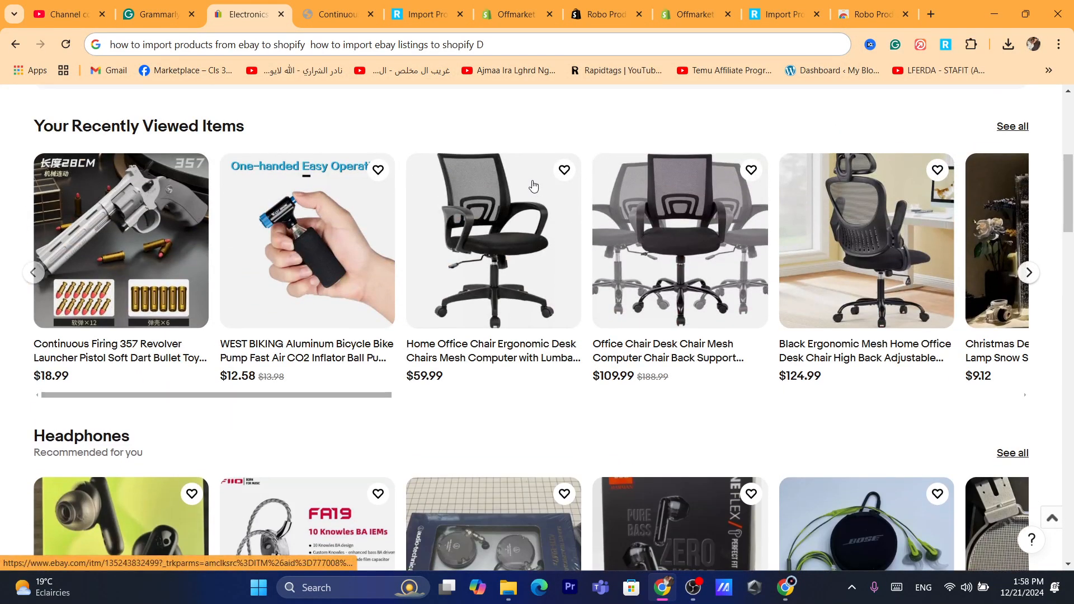
pyautogui.click(507, 232)
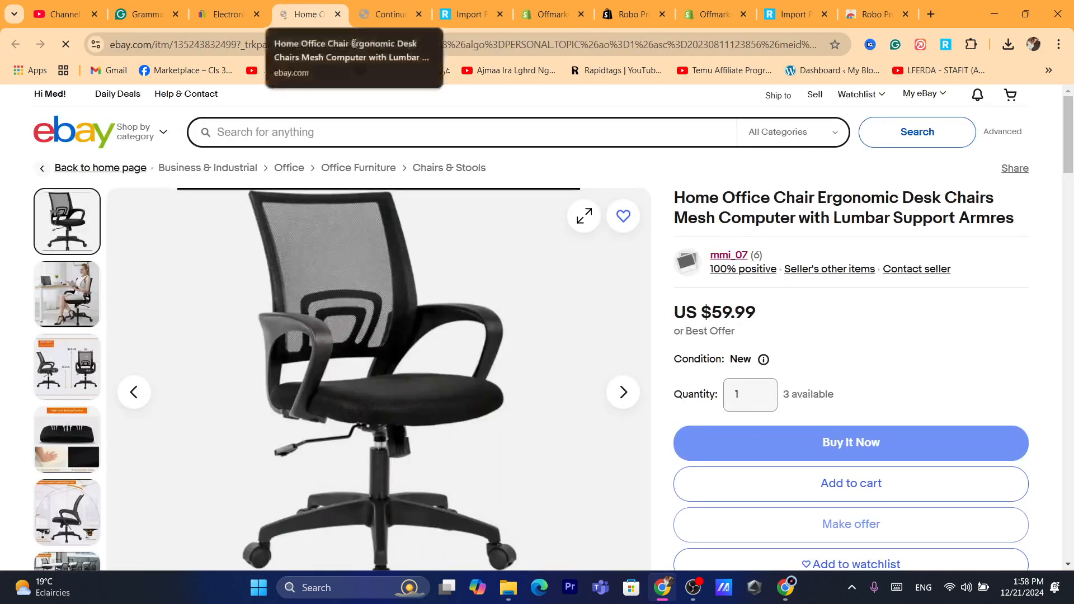
# - Send the office chair listing to Shopify with the Robo Product Importer extension
pyautogui.moveTo(1073, 124)
pyautogui.mouseDown()
pyautogui.moveTo(1073, 221)
pyautogui.moveTo(1067, 111)
pyautogui.mouseUp()
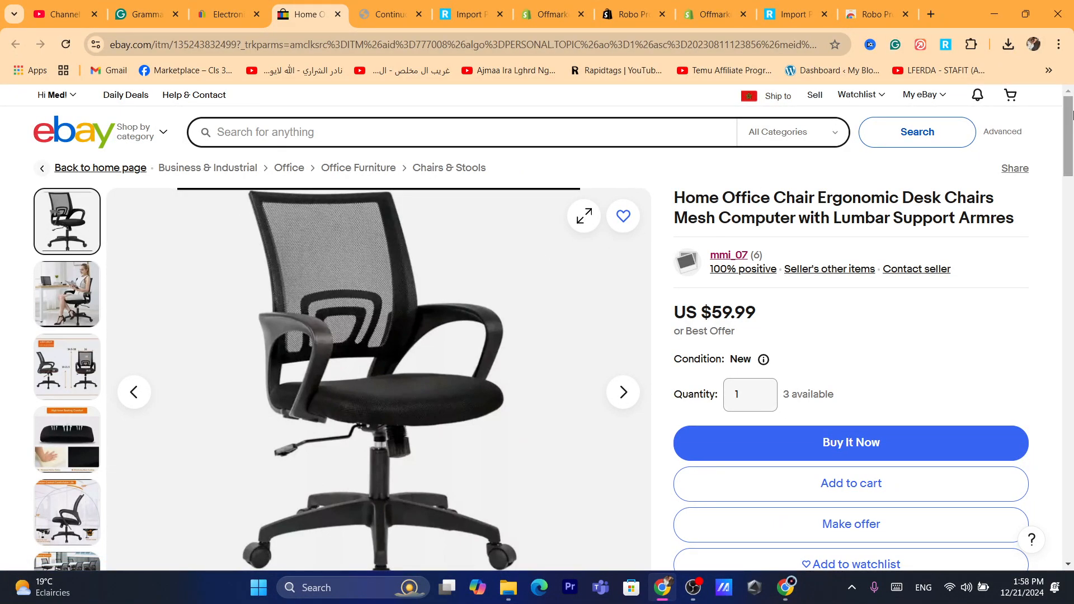
pyautogui.moveTo(1069, 134); pyautogui.dragTo(1069, 109)
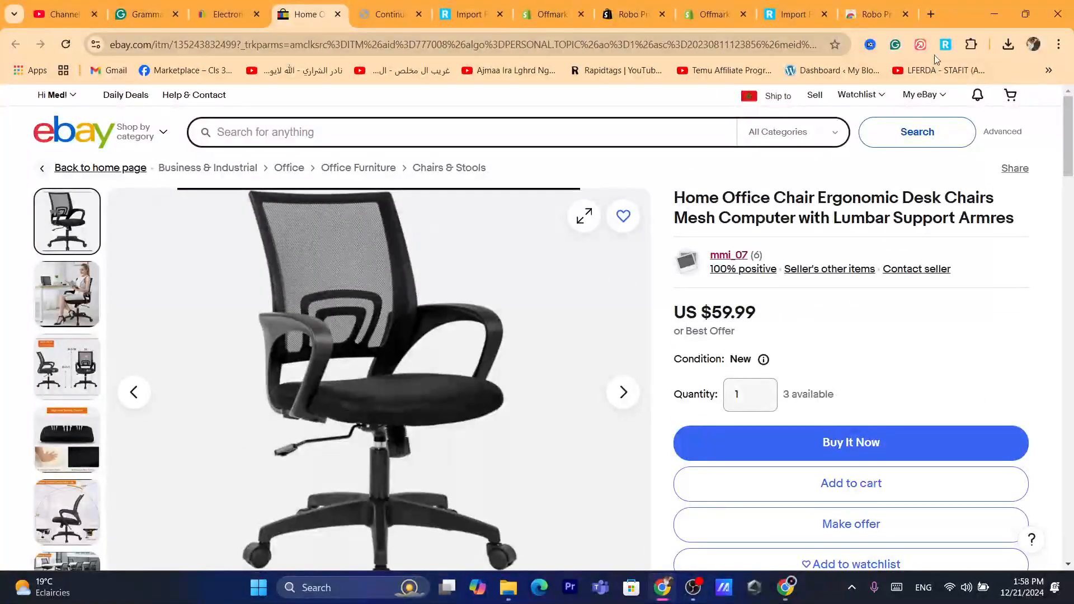
pyautogui.click(946, 44)
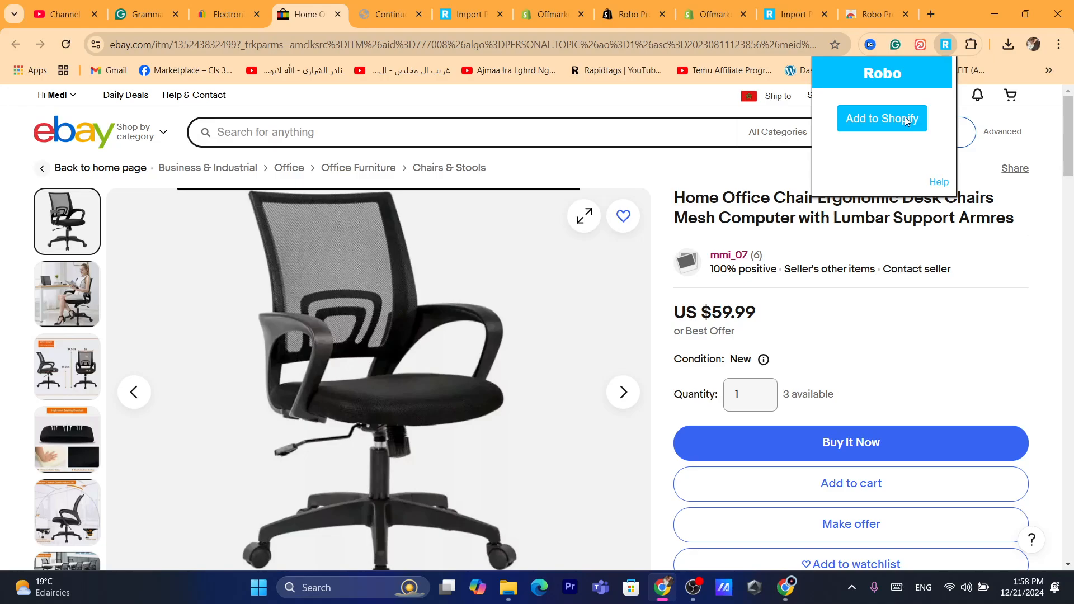
pyautogui.click(868, 132)
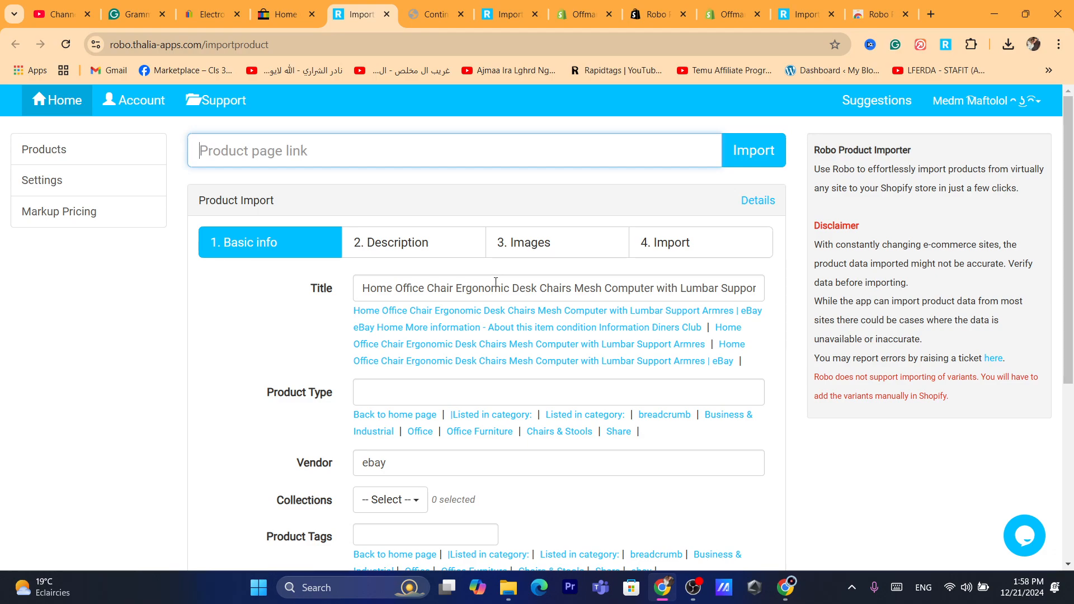
# - Shorten the product title to "Home Office Chair Ergonomic Desk Chairs Mesh Computer"
pyautogui.moveTo(654, 288); pyautogui.dragTo(870, 312)
pyautogui.press('BackSpace')
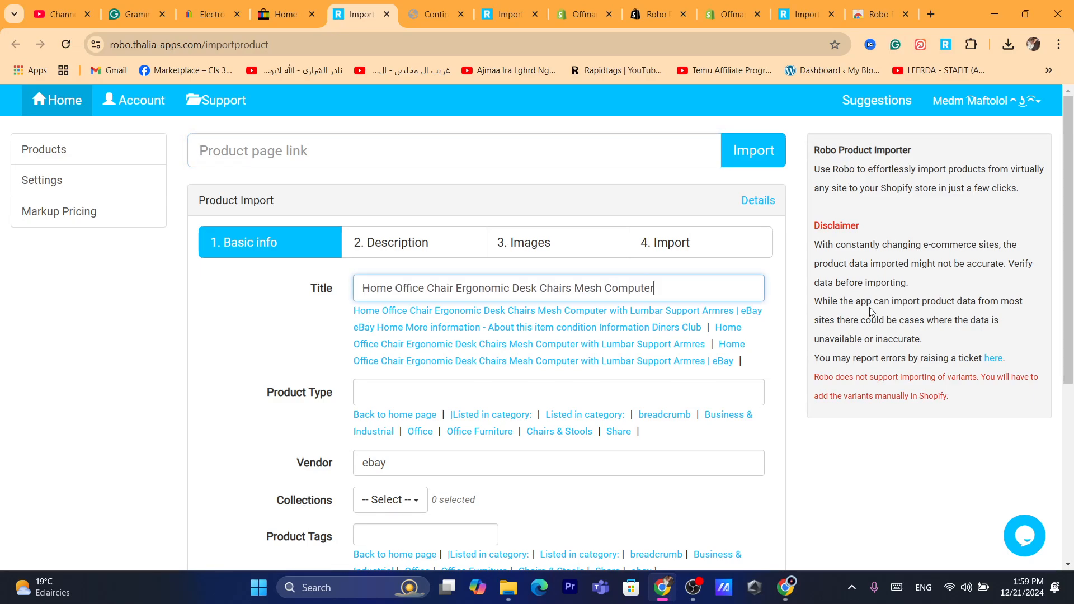
pyautogui.scroll(-1, 1069, 269)
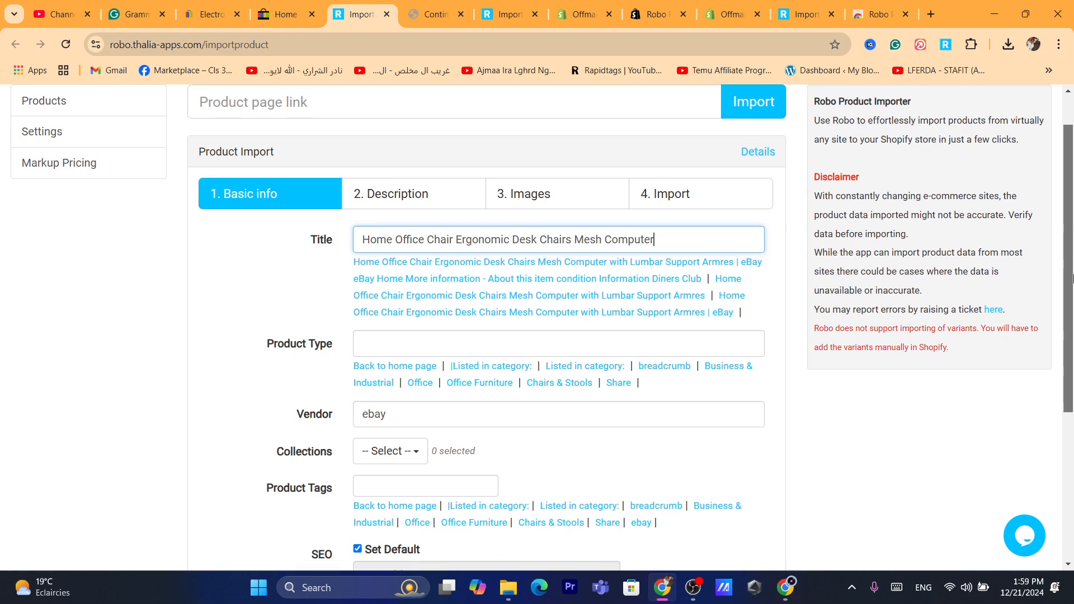
pyautogui.moveTo(1071, 268); pyautogui.dragTo(1072, 288)
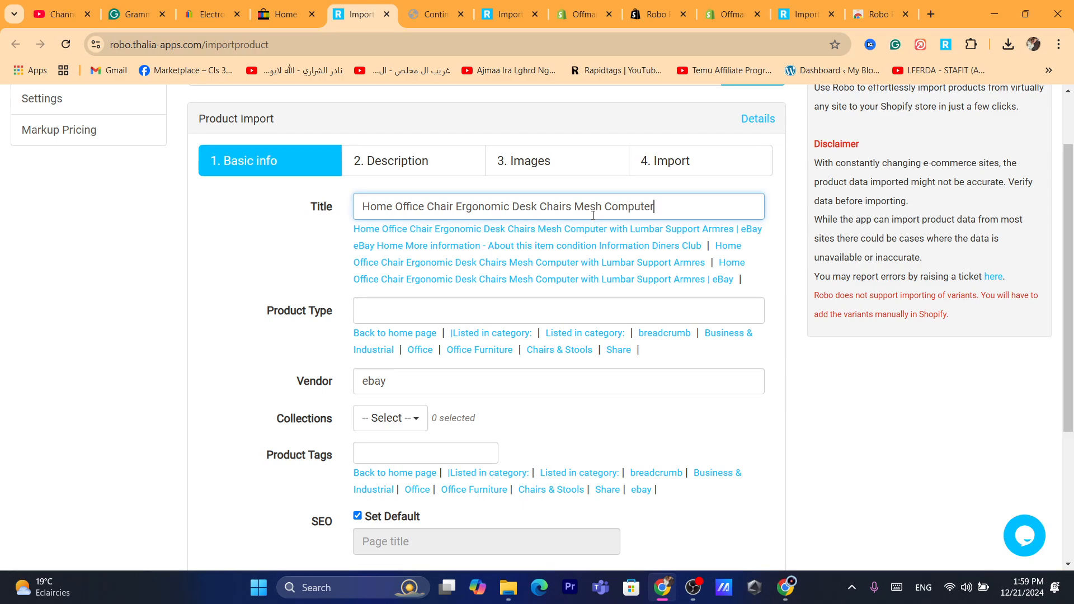
pyautogui.moveTo(1072, 229); pyautogui.dragTo(1072, 239)
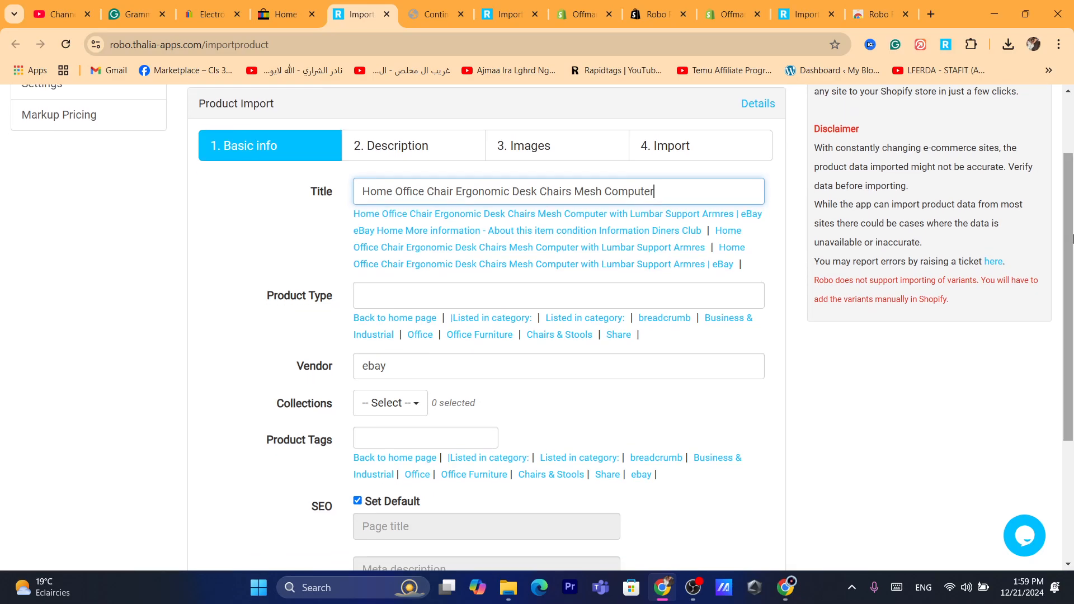
pyautogui.tripleClick(631, 191)
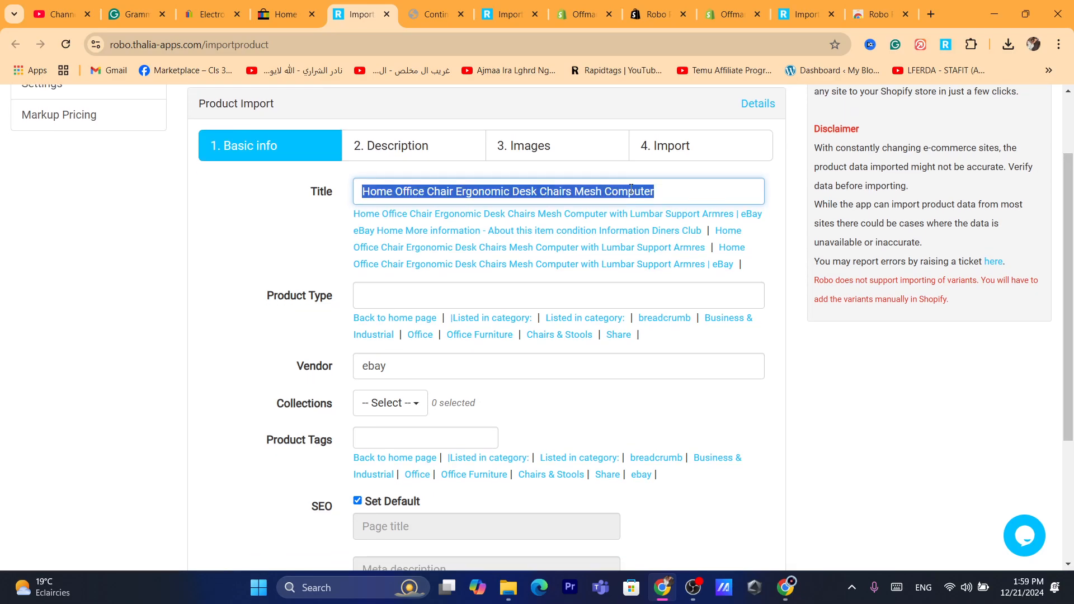
pyautogui.click(413, 191)
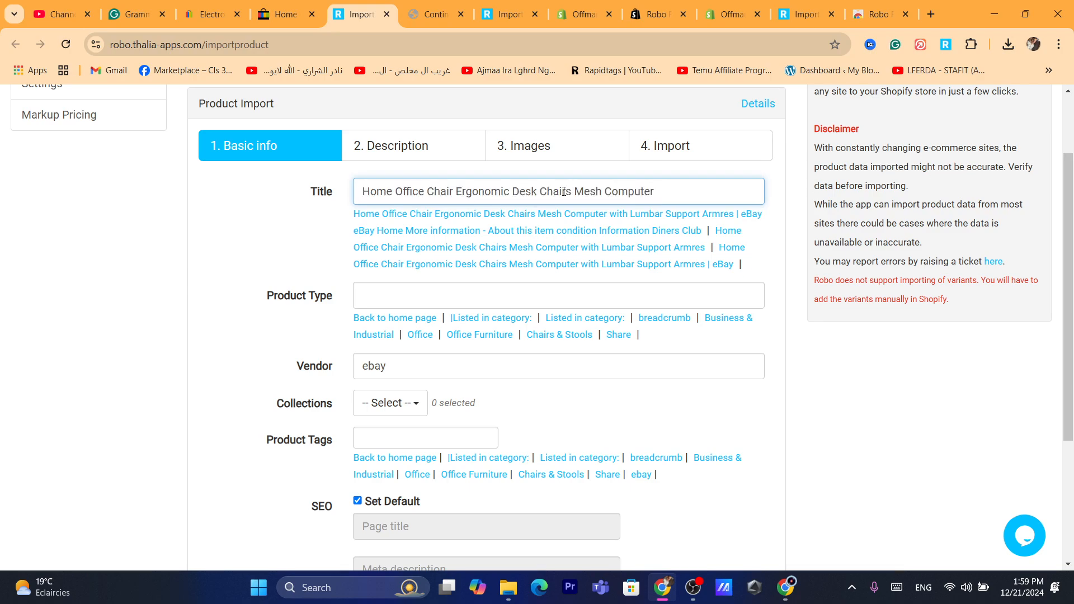
pyautogui.tripleClick(592, 194)
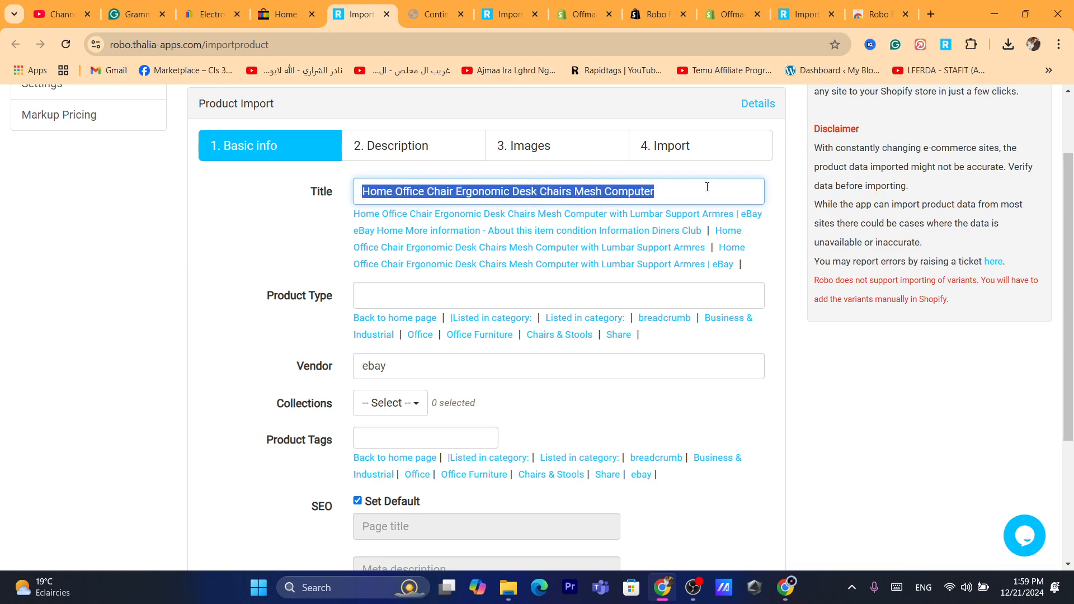
pyautogui.click(707, 187)
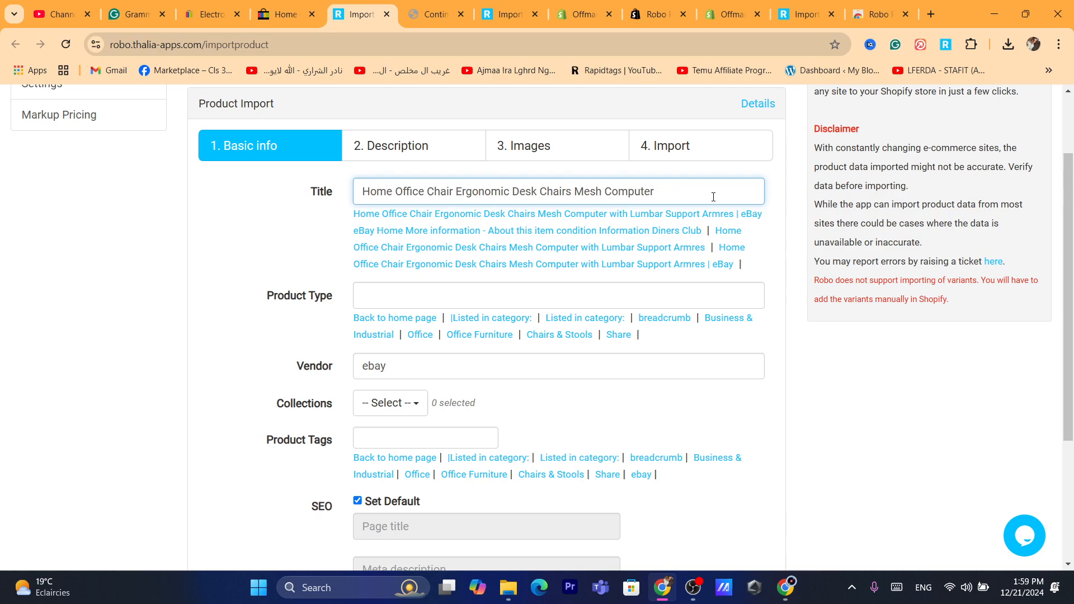
# - Set the product's price to 100 in the basic info
pyautogui.scroll(-2, 386, 258)
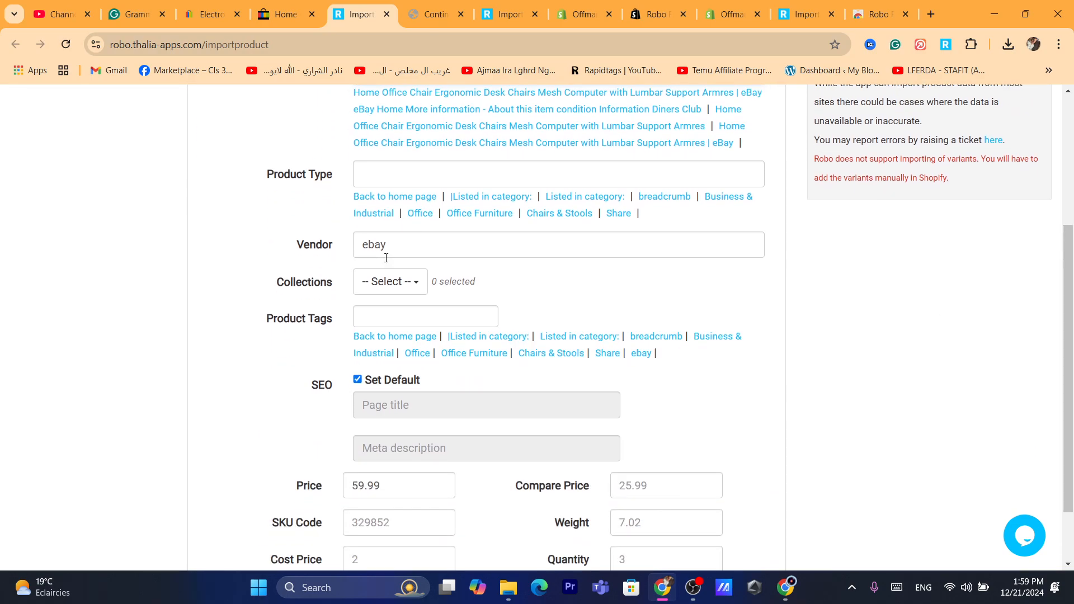
pyautogui.doubleClick(384, 252)
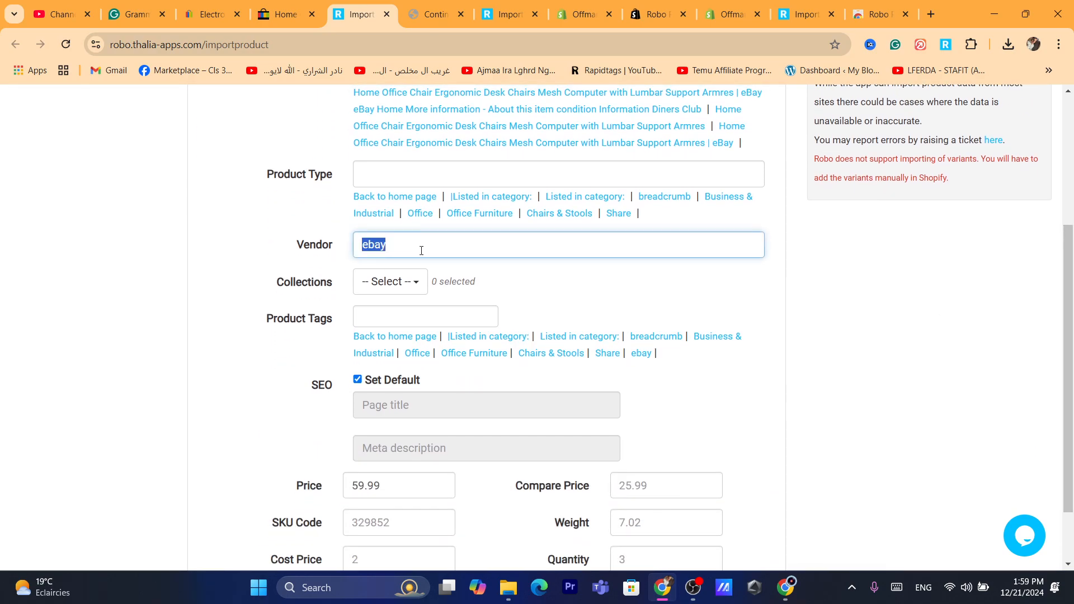
pyautogui.scroll(-2, 419, 351)
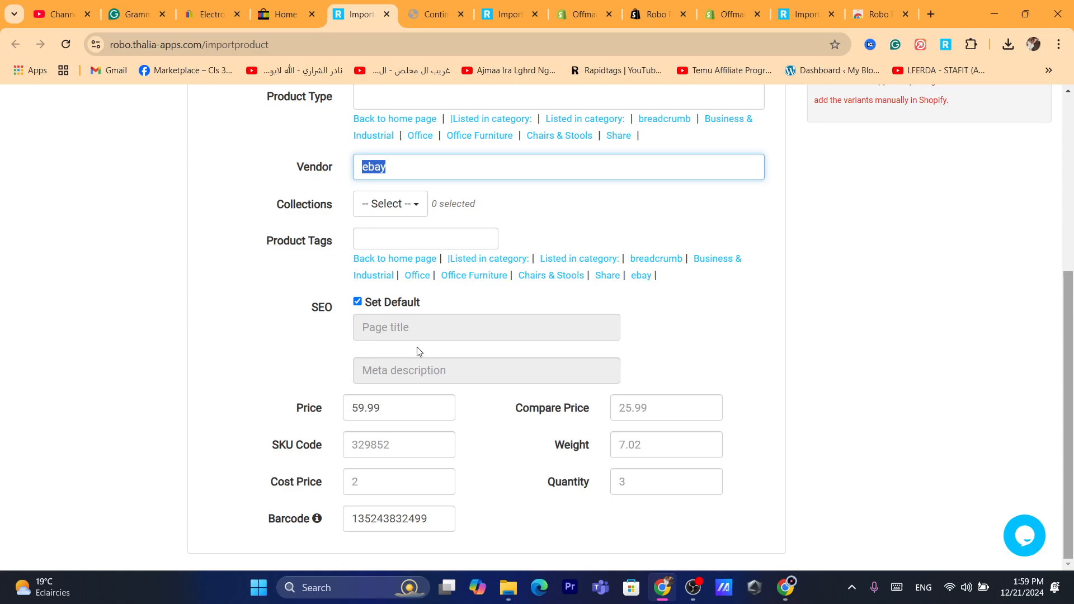
pyautogui.doubleClick(389, 422)
pyautogui.doubleClick(376, 413)
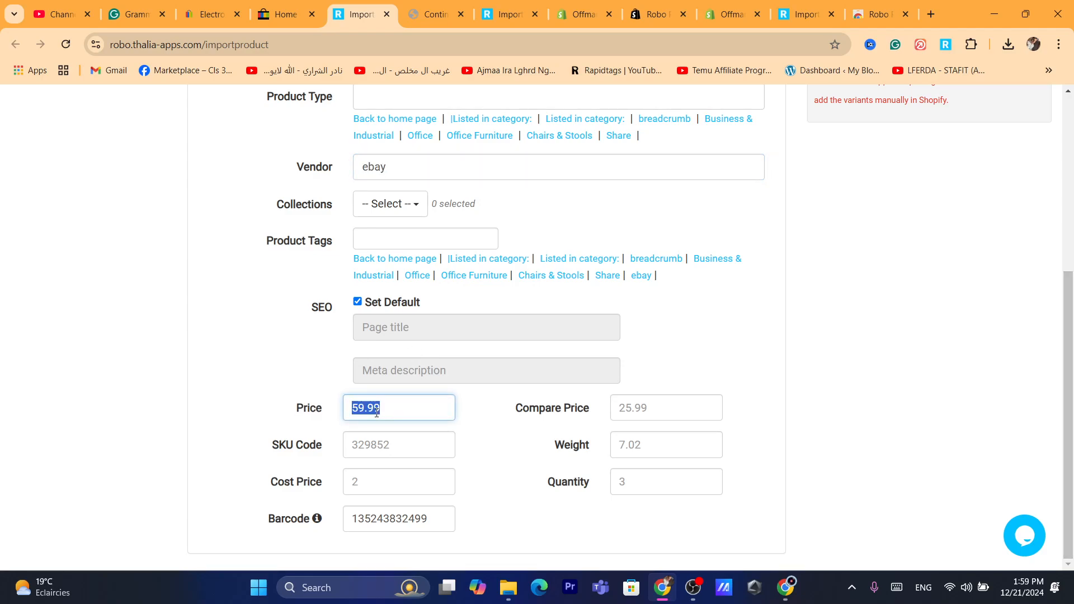
pyautogui.write('1-')
pyautogui.press('BackSpace')
pyautogui.write('000')
pyautogui.click(645, 414)
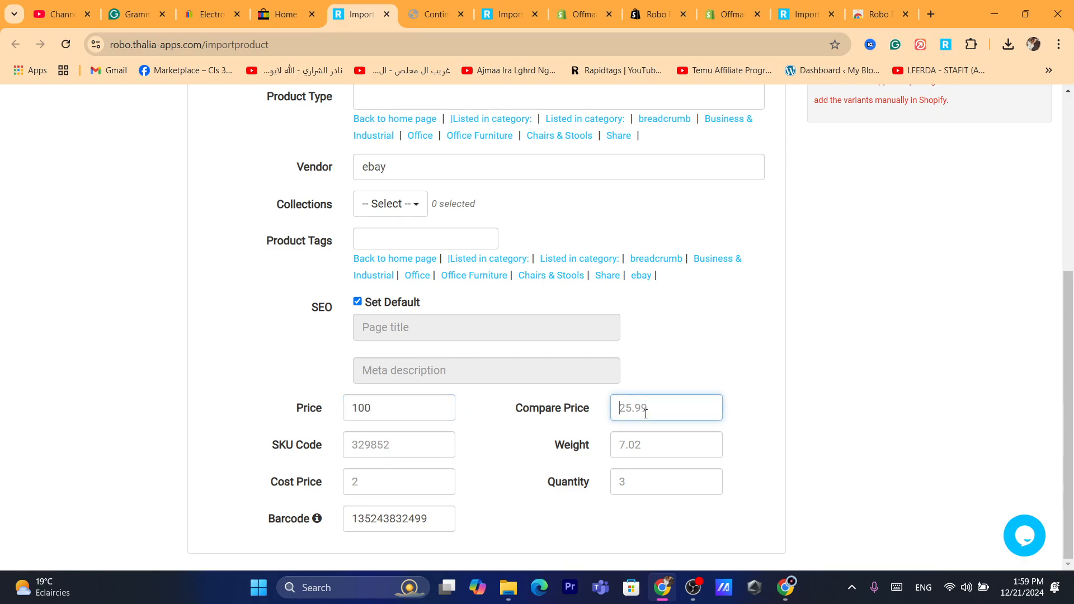
pyautogui.click(651, 450)
pyautogui.click(643, 476)
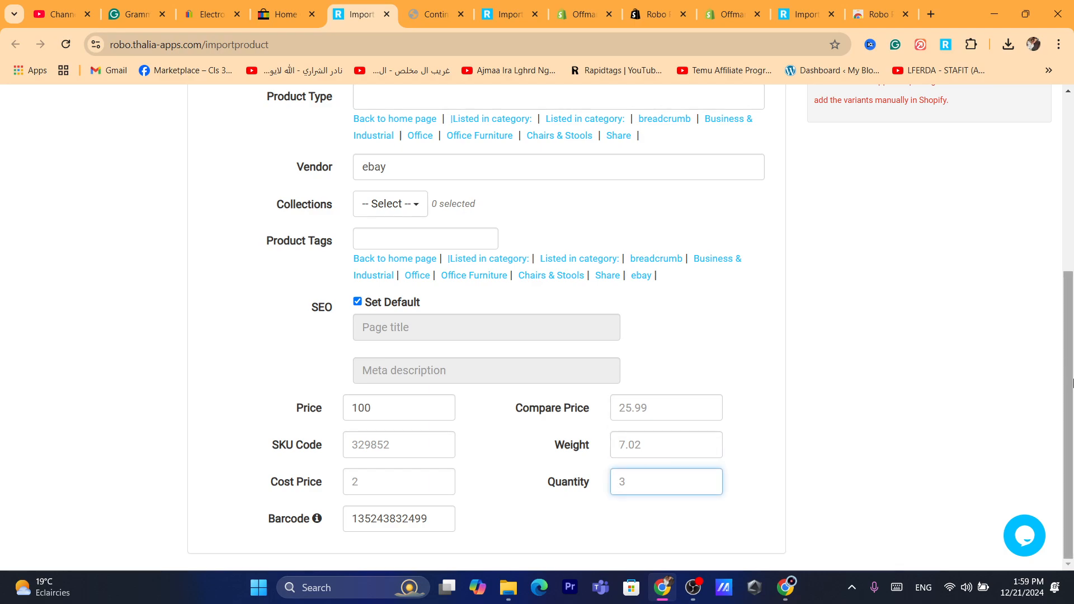
# - Review the imported product description, including the item condition text
pyautogui.moveTo(1069, 383); pyautogui.dragTo(1036, 175)
pyautogui.click(381, 246)
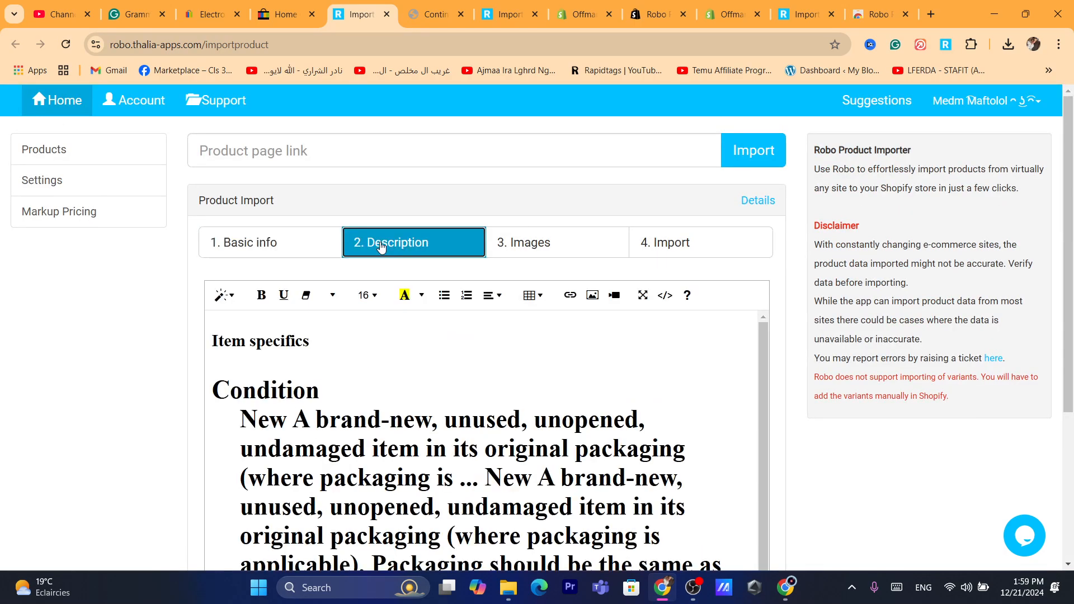
pyautogui.click(348, 385)
pyautogui.moveTo(348, 385); pyautogui.dragTo(445, 474)
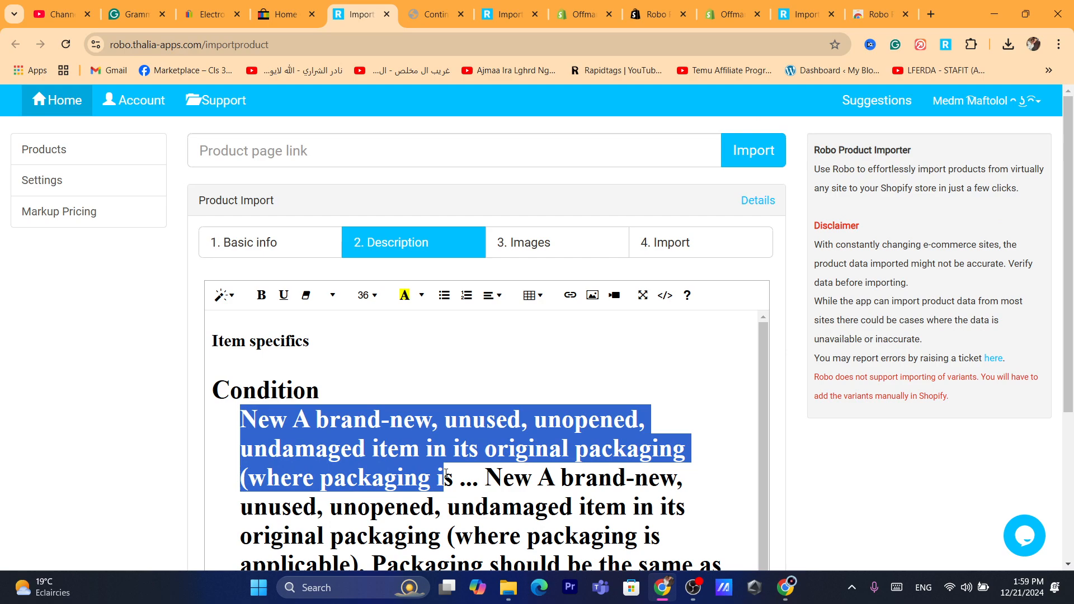
pyautogui.click(446, 475)
pyautogui.moveTo(371, 378); pyautogui.dragTo(455, 506)
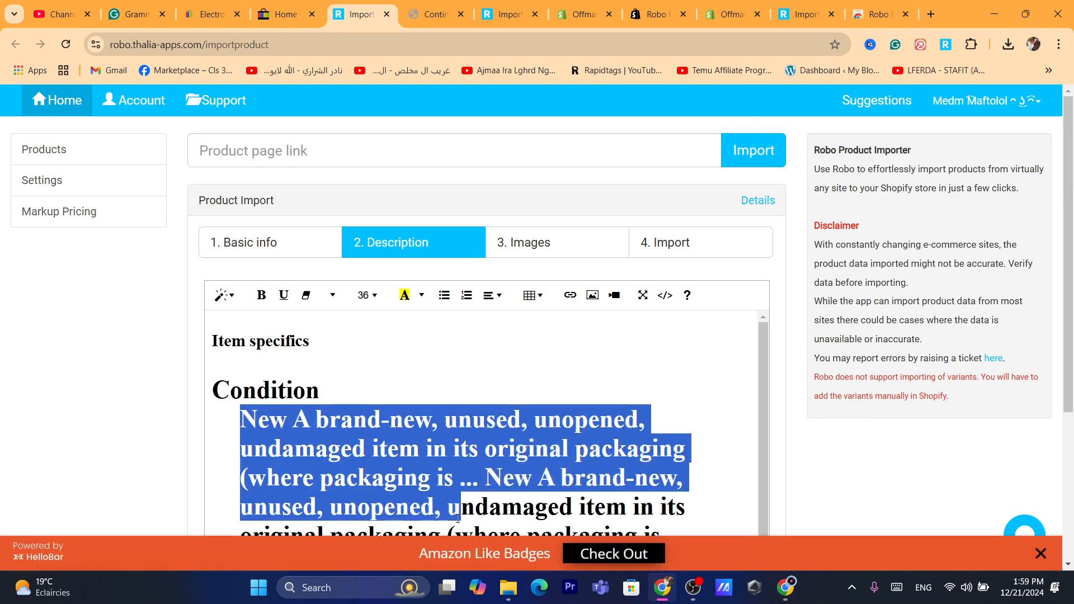
pyautogui.click(431, 418)
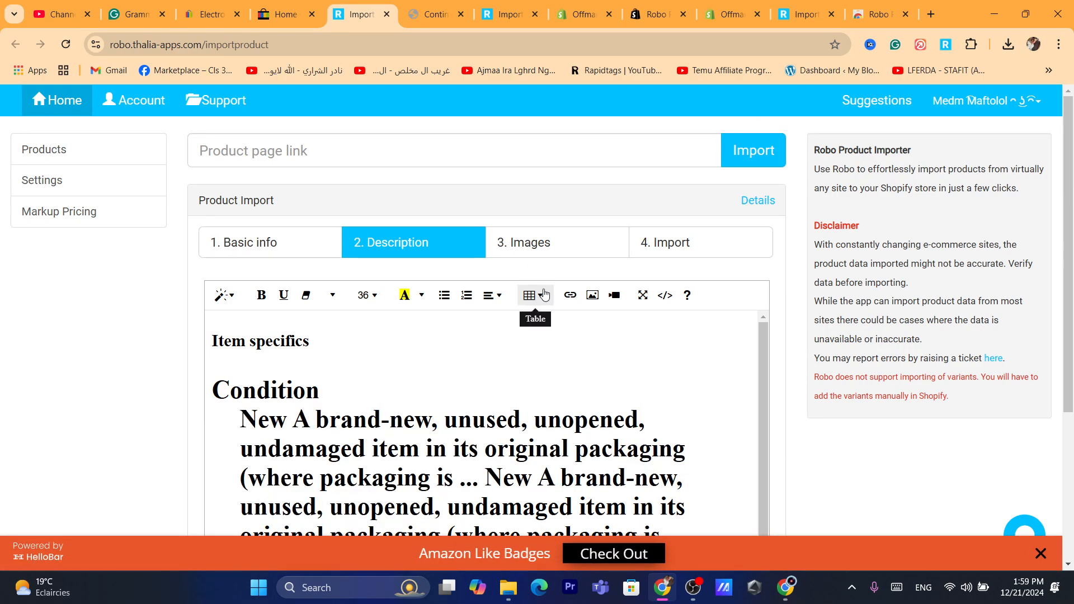
# - Include the five remaining chair images in the import so that all six are selected
pyautogui.click(522, 251)
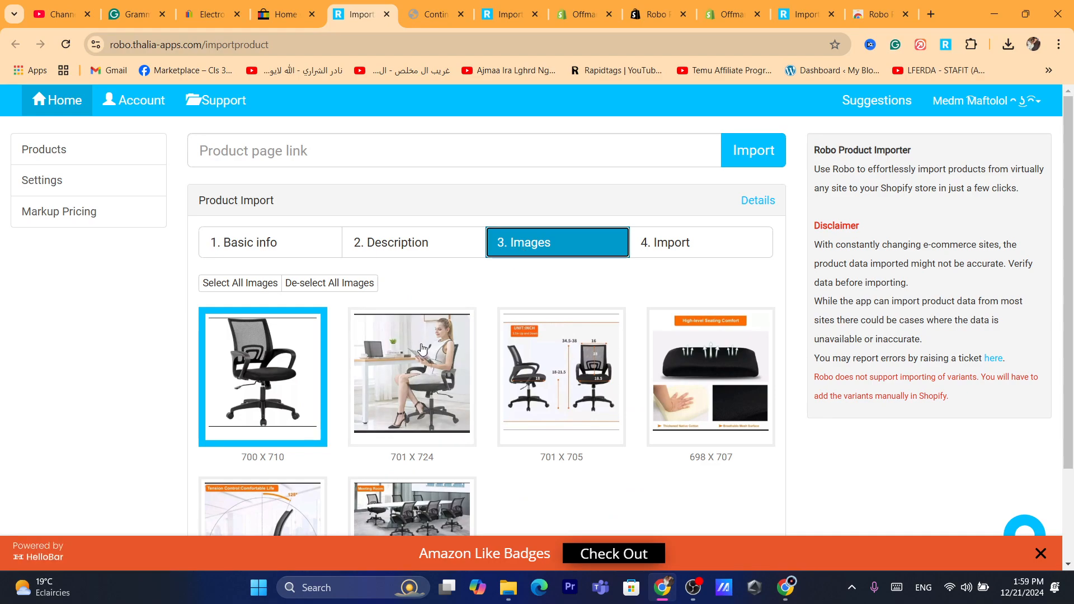
pyautogui.click(422, 349)
pyautogui.scroll(-1, 502, 302)
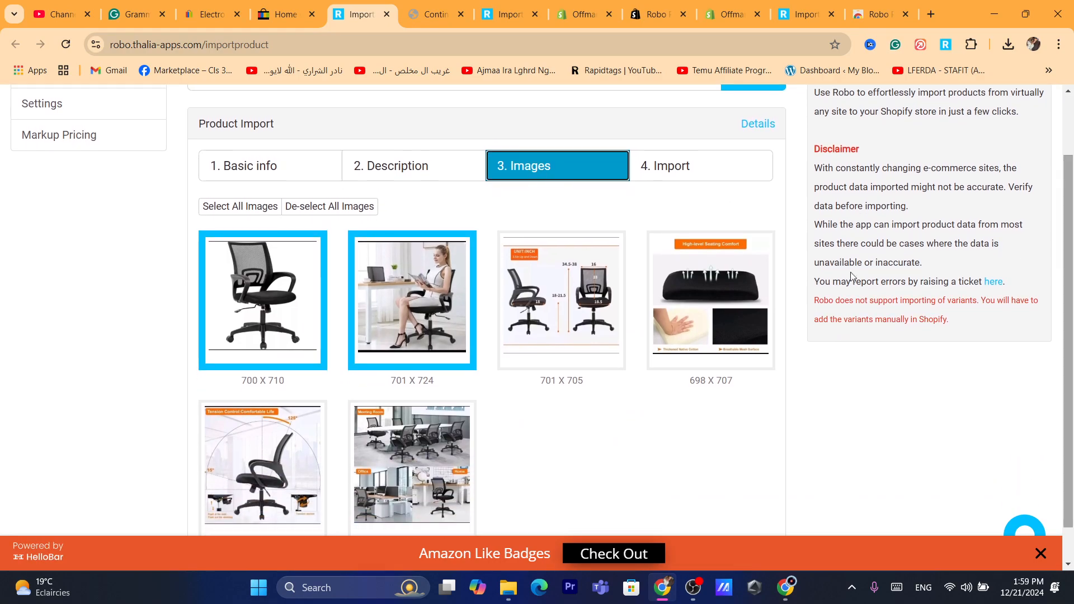
pyautogui.click(503, 302)
pyautogui.click(707, 335)
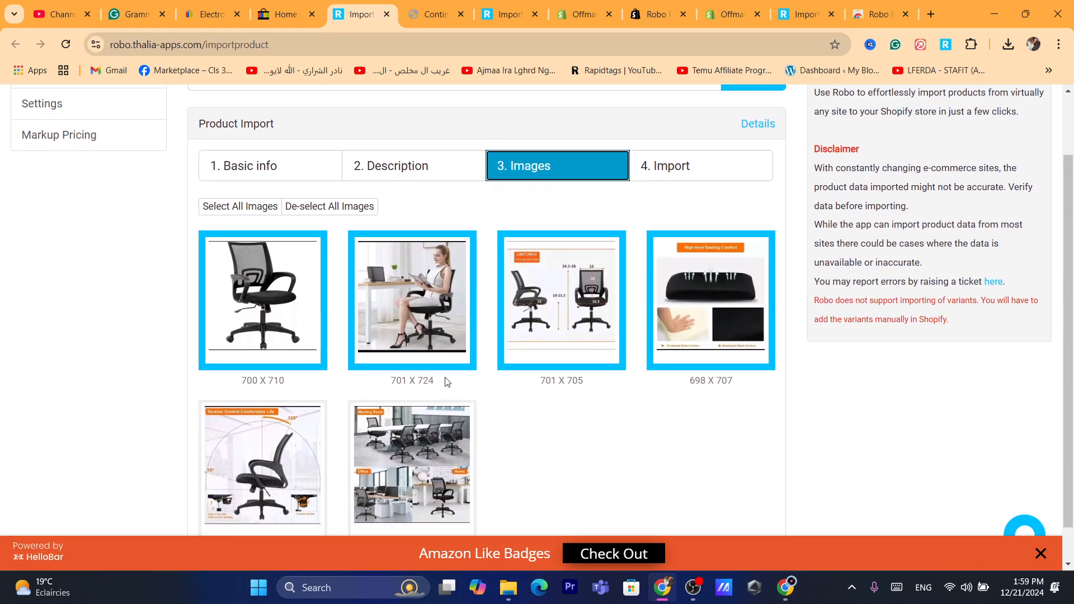
pyautogui.click(412, 464)
pyautogui.click(254, 463)
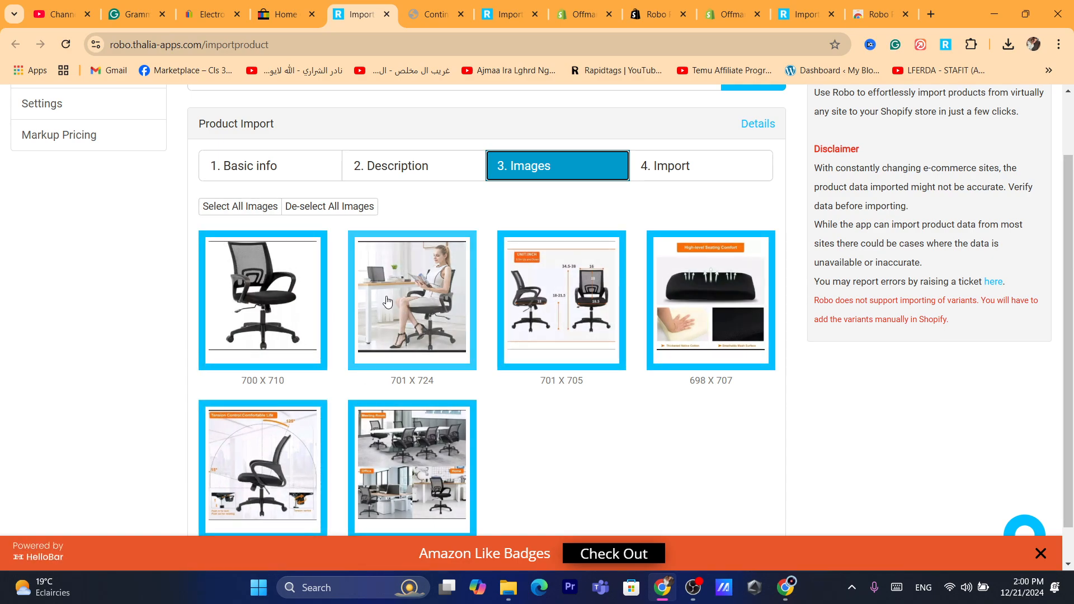
# - Go to the final import stage and add the product to Shopify
pyautogui.click(654, 181)
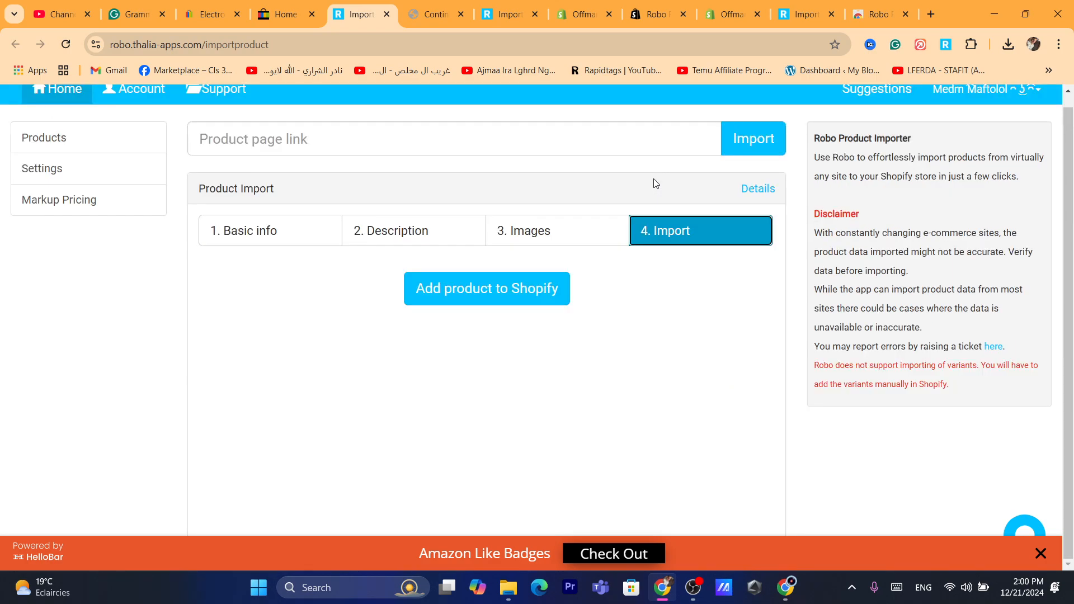
pyautogui.click(458, 305)
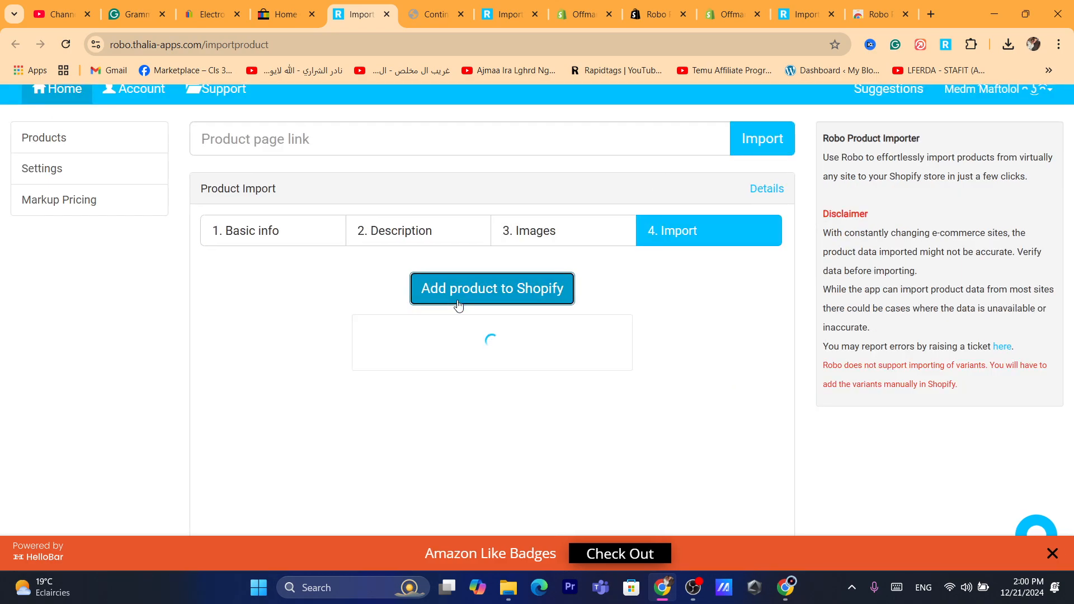
pyautogui.click(371, 39)
pyautogui.write('f')
pyautogui.click(365, 402)
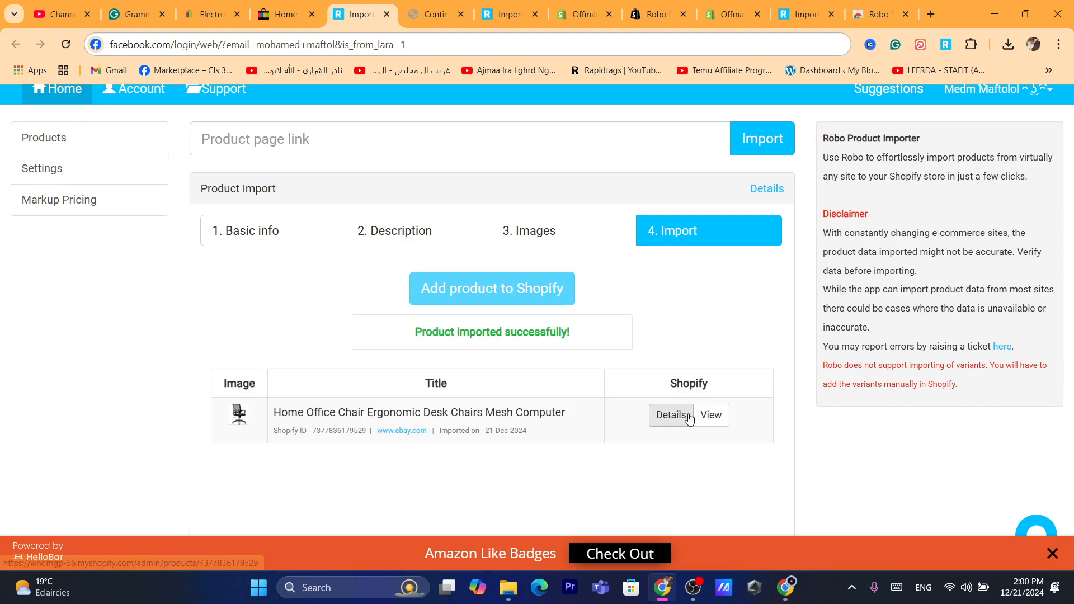
# - Switch to the eBay home page tab and load shopify.com in it
pyautogui.click(428, 14)
pyautogui.click(207, 14)
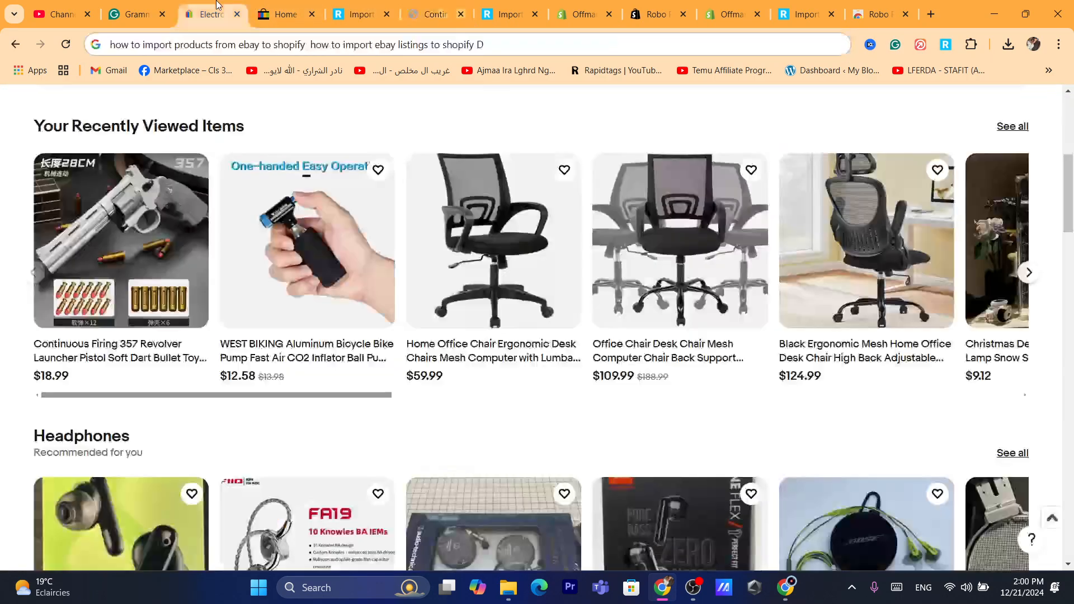
pyautogui.click(306, 40)
pyautogui.write('ebay')
pyautogui.press('BackSpace')
pyautogui.press('BackSpace')
pyautogui.press('BackSpace')
pyautogui.press('BackSpace')
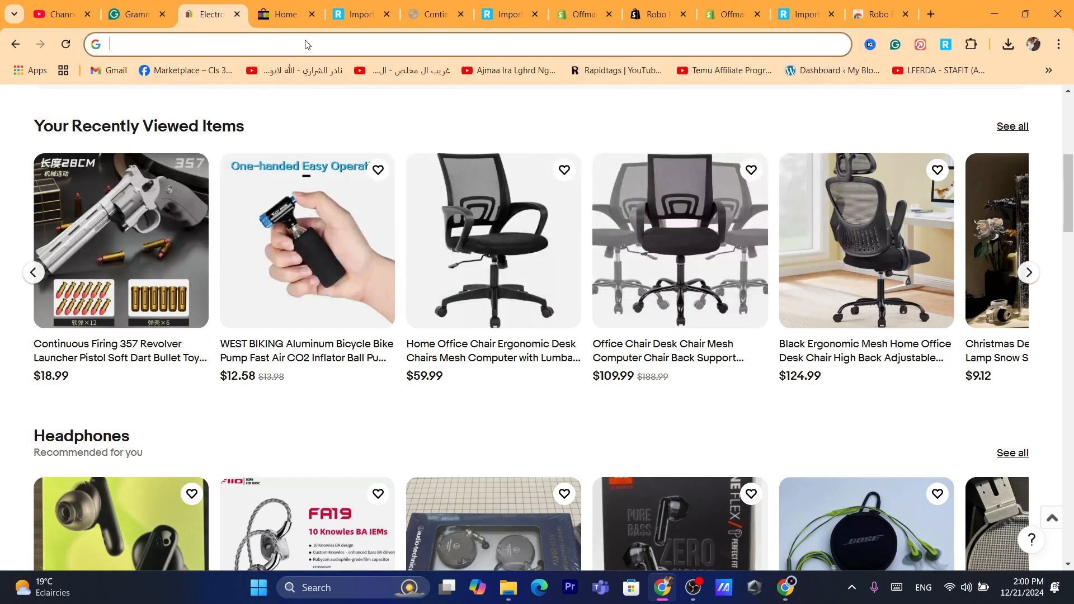
pyautogui.write('sh')
pyautogui.click(295, 73)
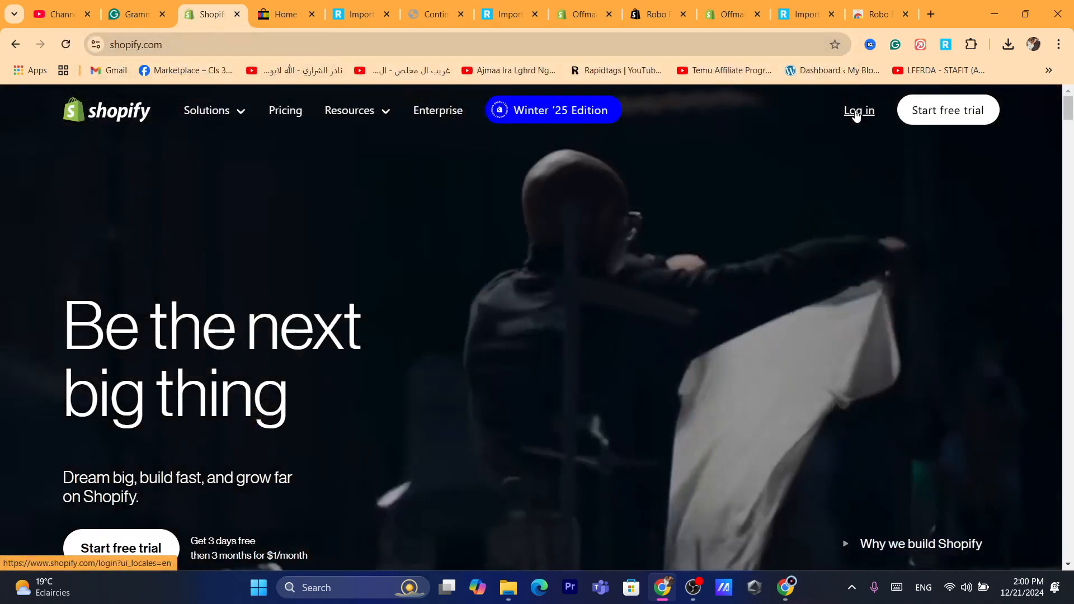
# - Log in to Shopify and open the store's product list
pyautogui.click(856, 112)
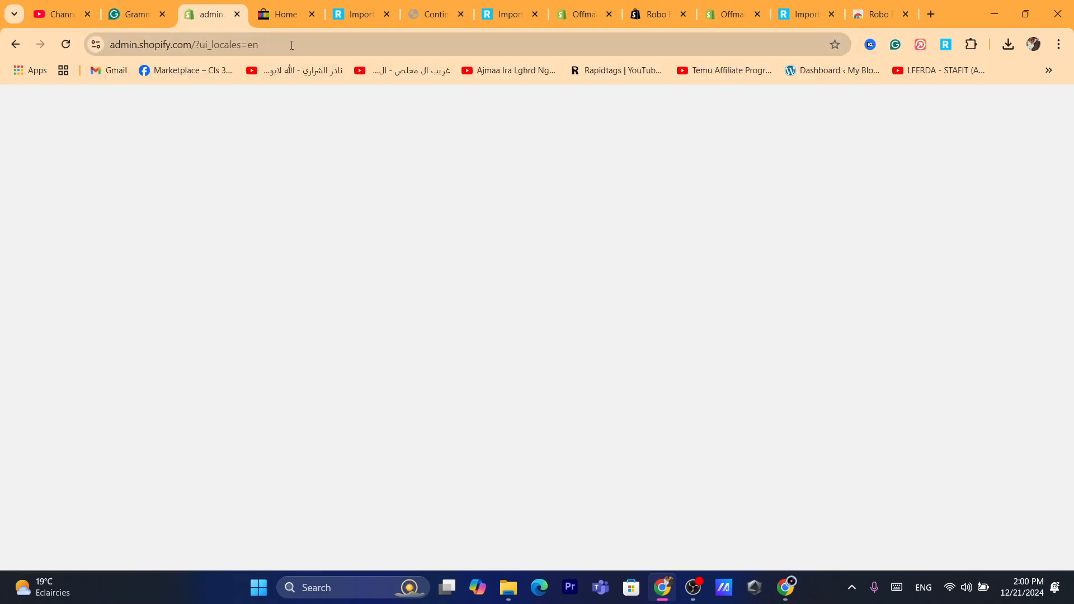
pyautogui.click(291, 44)
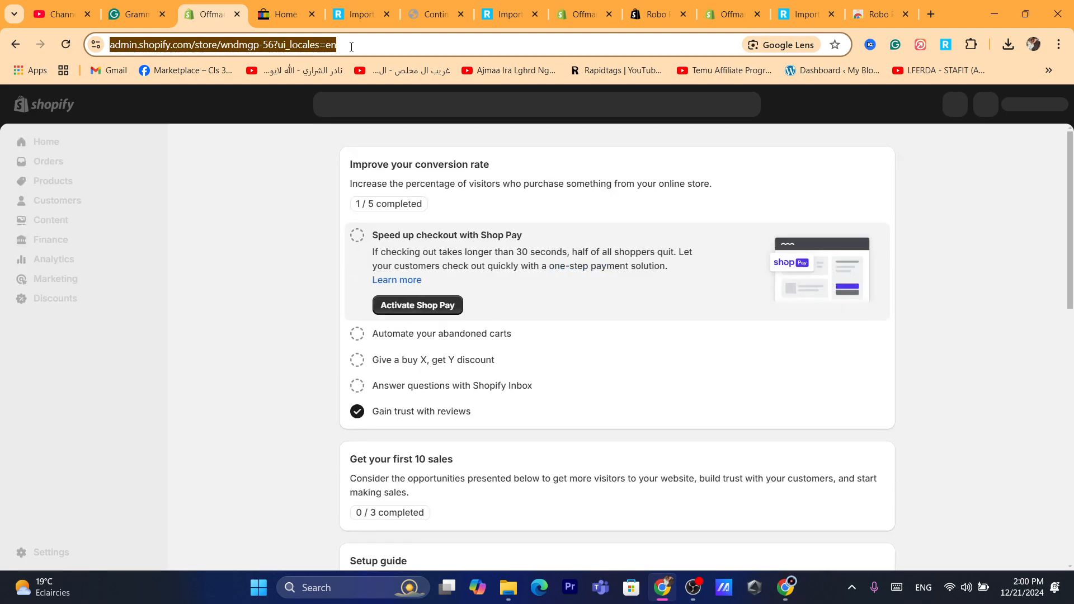
pyautogui.click(66, 177)
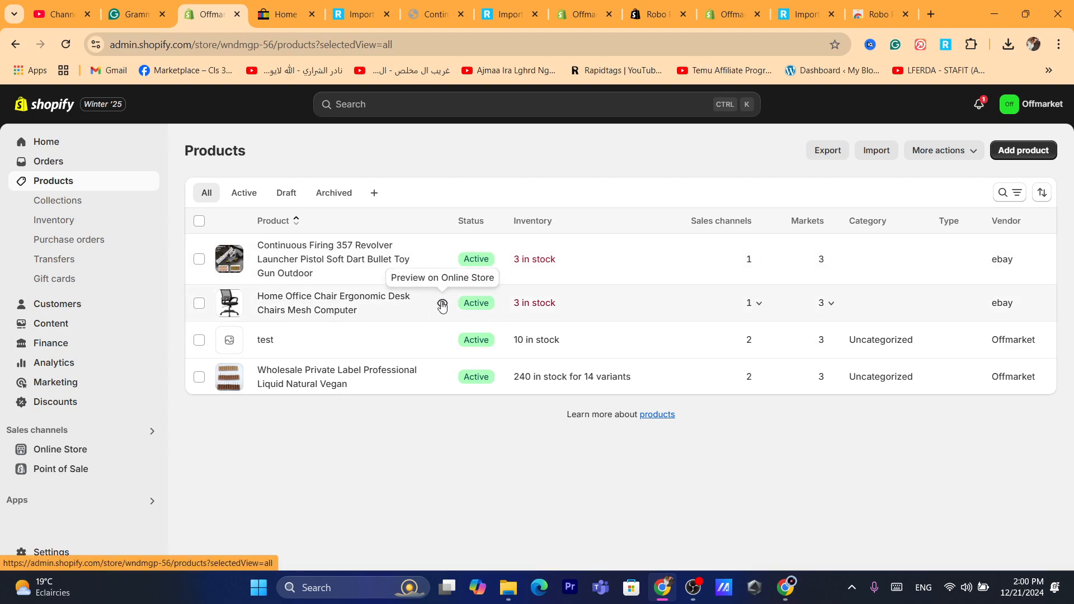
# - Preview the imported Home Office Chair Ergonomic Desk Chairs Mesh Computer product on the online store
pyautogui.click(443, 302)
pyautogui.click(273, 40)
pyautogui.write('d')
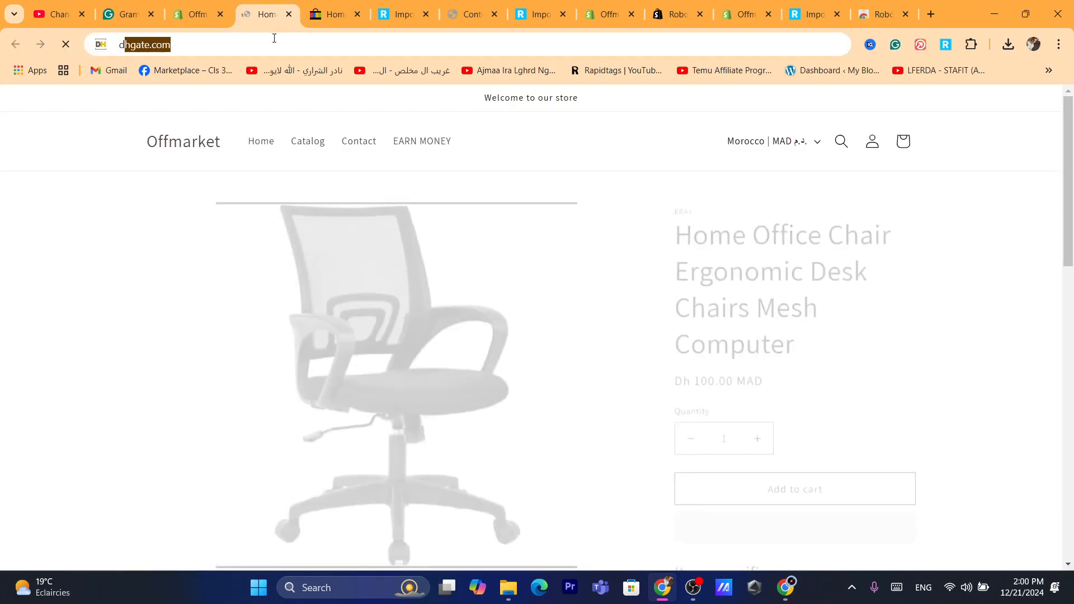
pyautogui.click(871, 316)
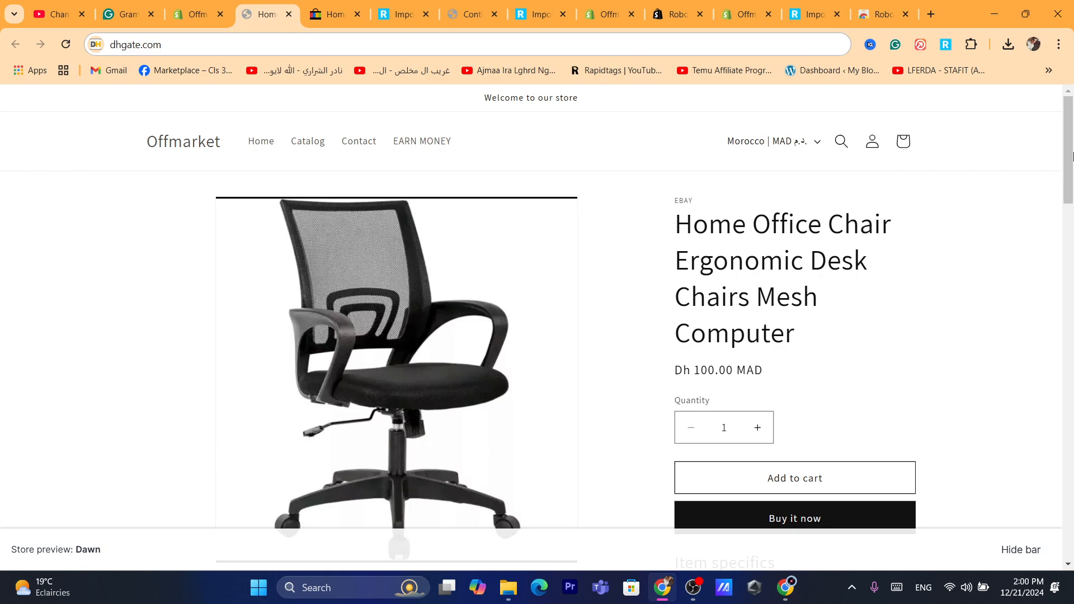
# - Examine the chair's storefront page, covering its images, title and price down to the customer reviews, and return to its beginning
pyautogui.scroll(-2, 723, 261)
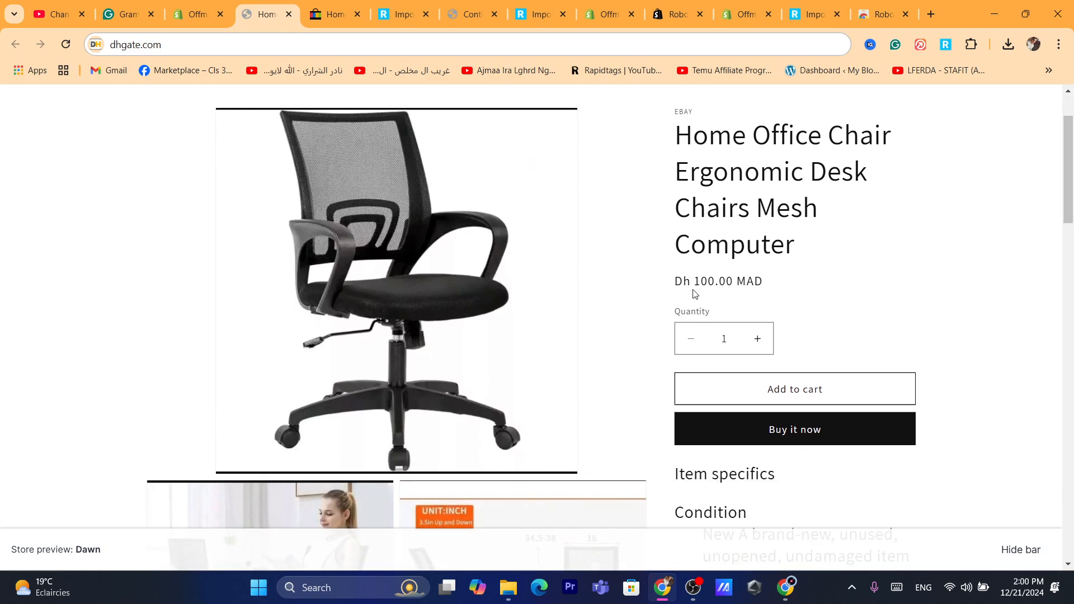
pyautogui.tripleClick(714, 283)
pyautogui.click(724, 173)
pyautogui.moveTo(676, 134)
pyautogui.mouseDown()
pyautogui.moveTo(822, 291)
pyautogui.moveTo(801, 250)
pyautogui.moveTo(683, 153)
pyautogui.mouseUp()
pyautogui.click(683, 152)
pyautogui.moveTo(1068, 153); pyautogui.dragTo(1072, 485)
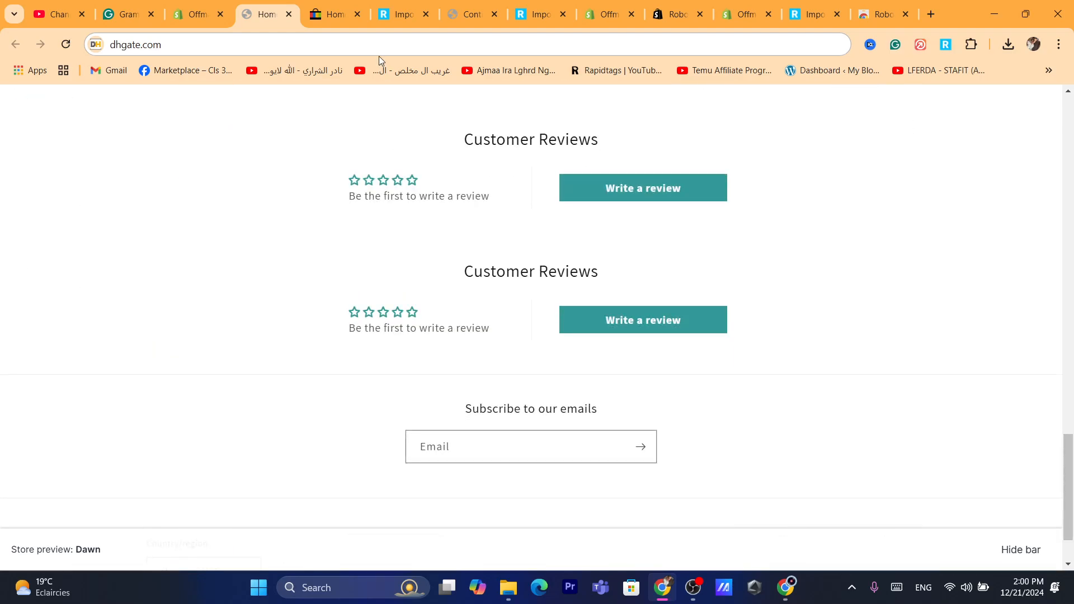
pyautogui.click(348, 37)
pyautogui.write('d')
pyautogui.press('Return')
pyautogui.moveTo(1070, 455); pyautogui.dragTo(1047, 130)
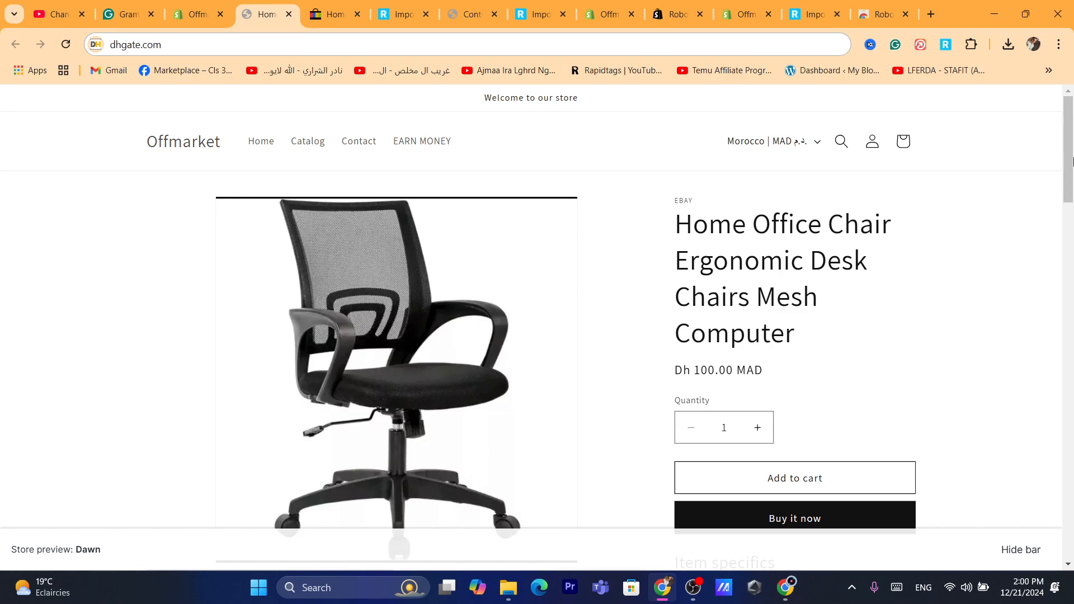
pyautogui.moveTo(1073, 165)
pyautogui.mouseDown()
pyautogui.moveTo(1073, 177)
pyautogui.moveTo(1069, 164)
pyautogui.mouseUp()
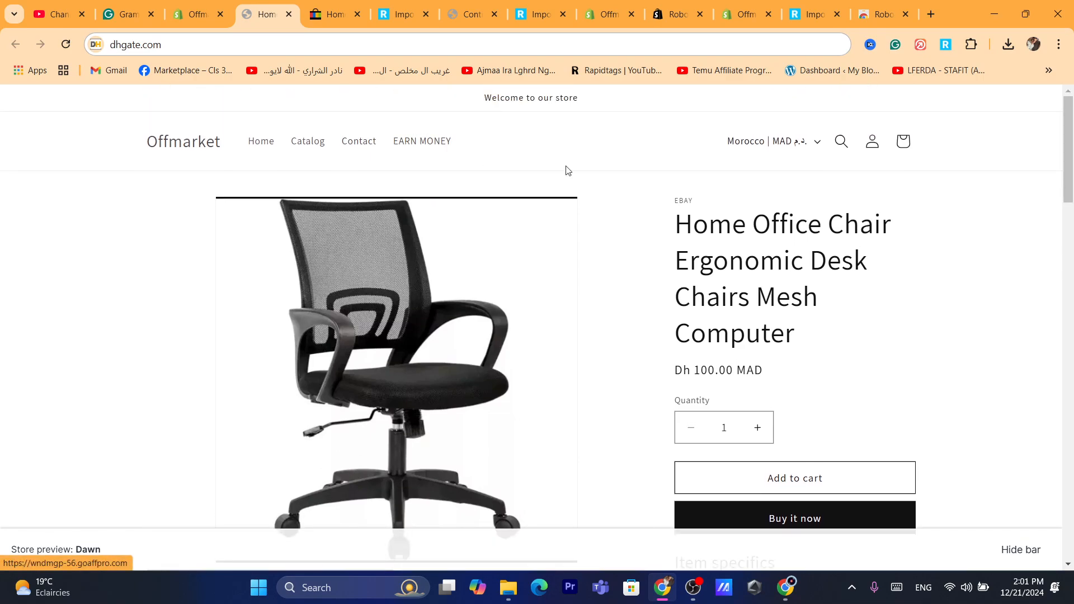
# - Open the storefront's EARN MONEY page to view the affiliate dashboard
pyautogui.click(425, 149)
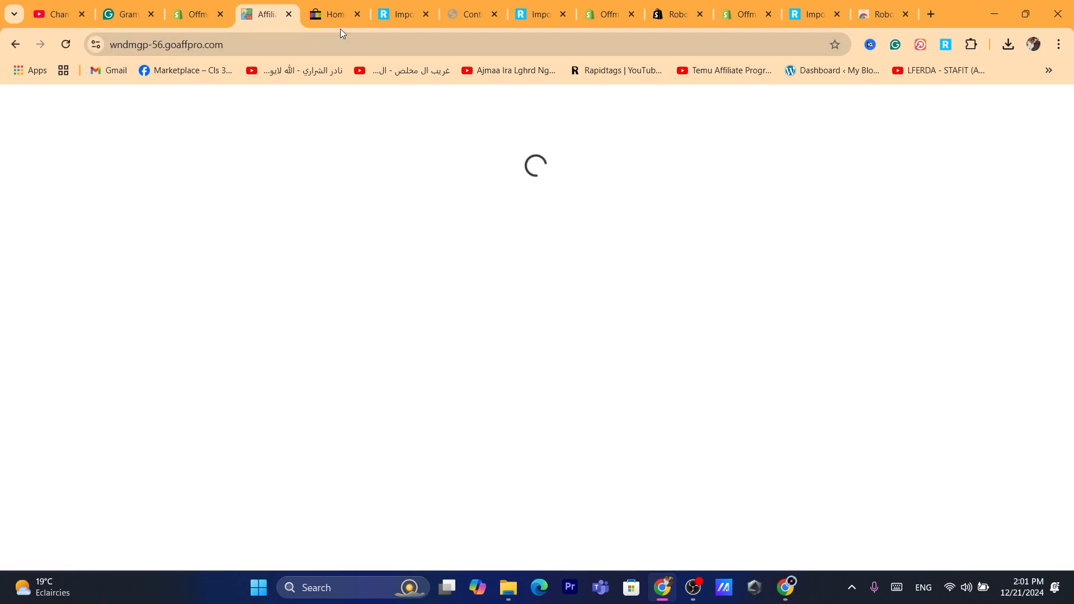
pyautogui.tripleClick(451, 210)
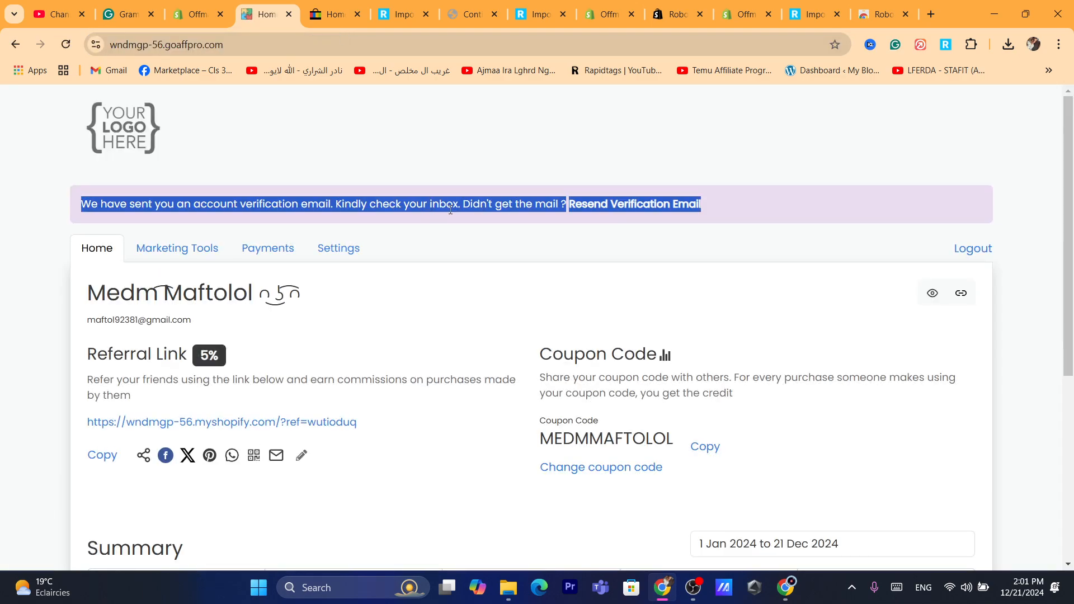
pyautogui.click(367, 52)
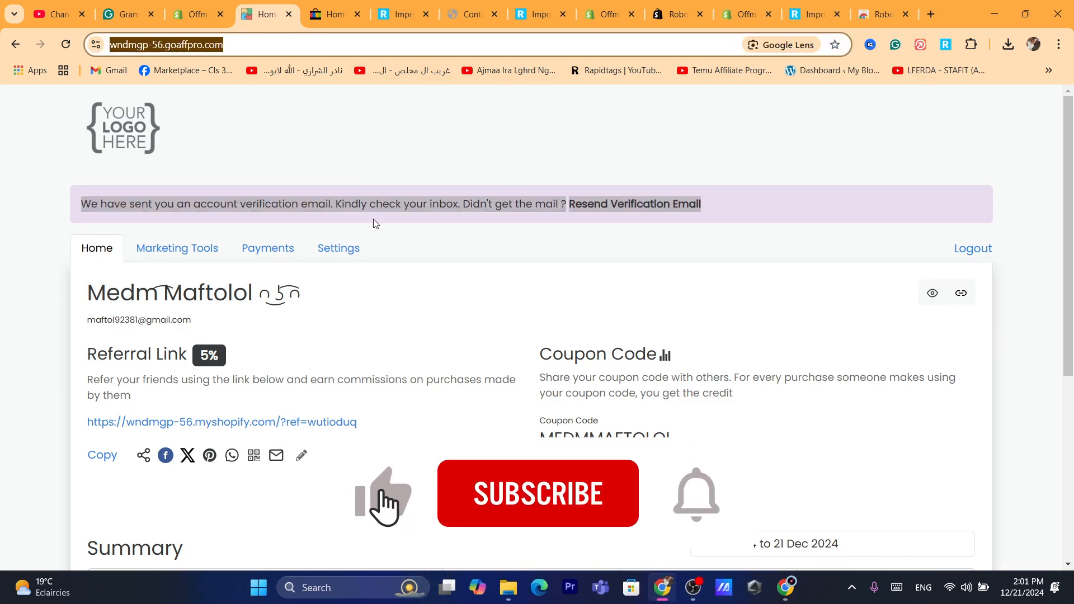